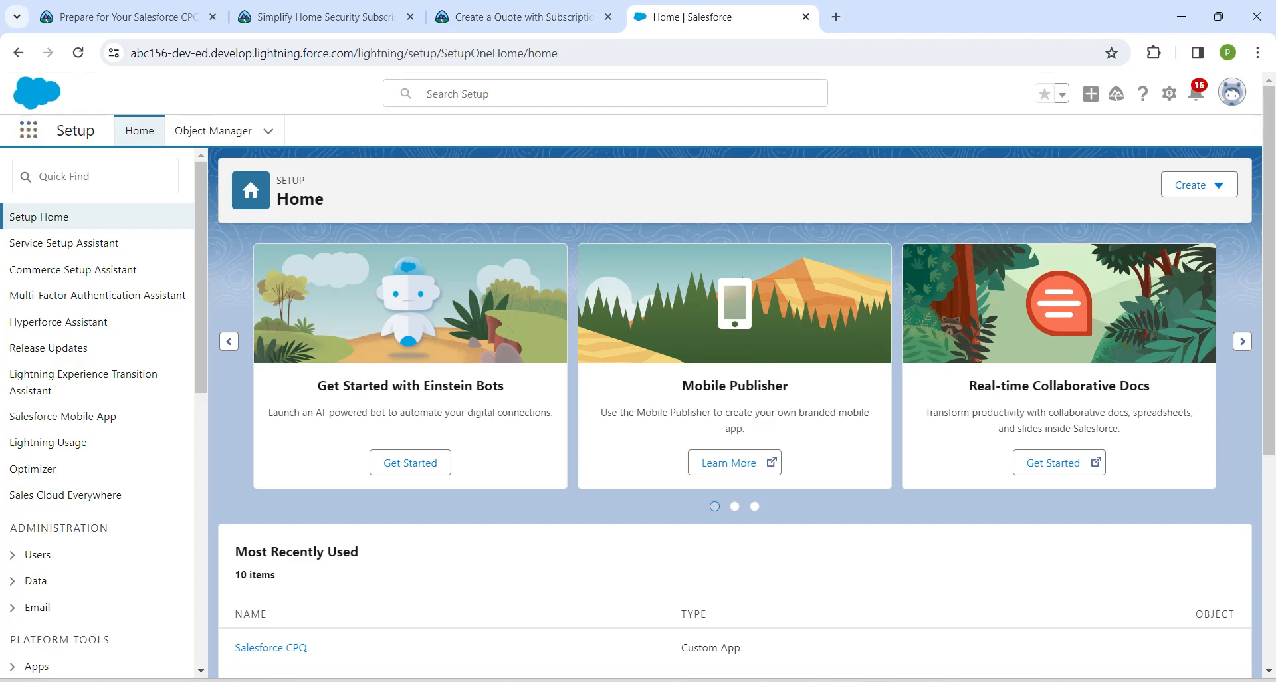
Step: In the Salesforce CPQ app, search the All Products list for "home" and open the Home Security Installation product
{"action": "left_click", "coordinate": [28, 129]}
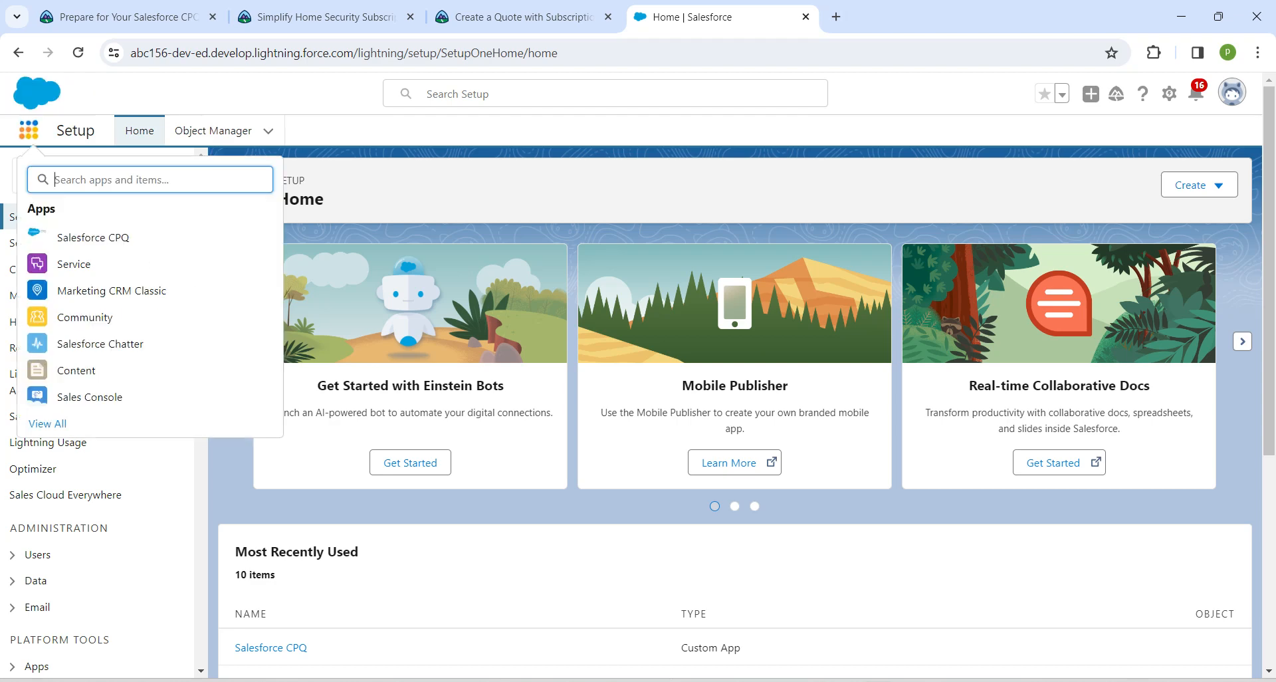
{"action": "left_click", "coordinate": [93, 237]}
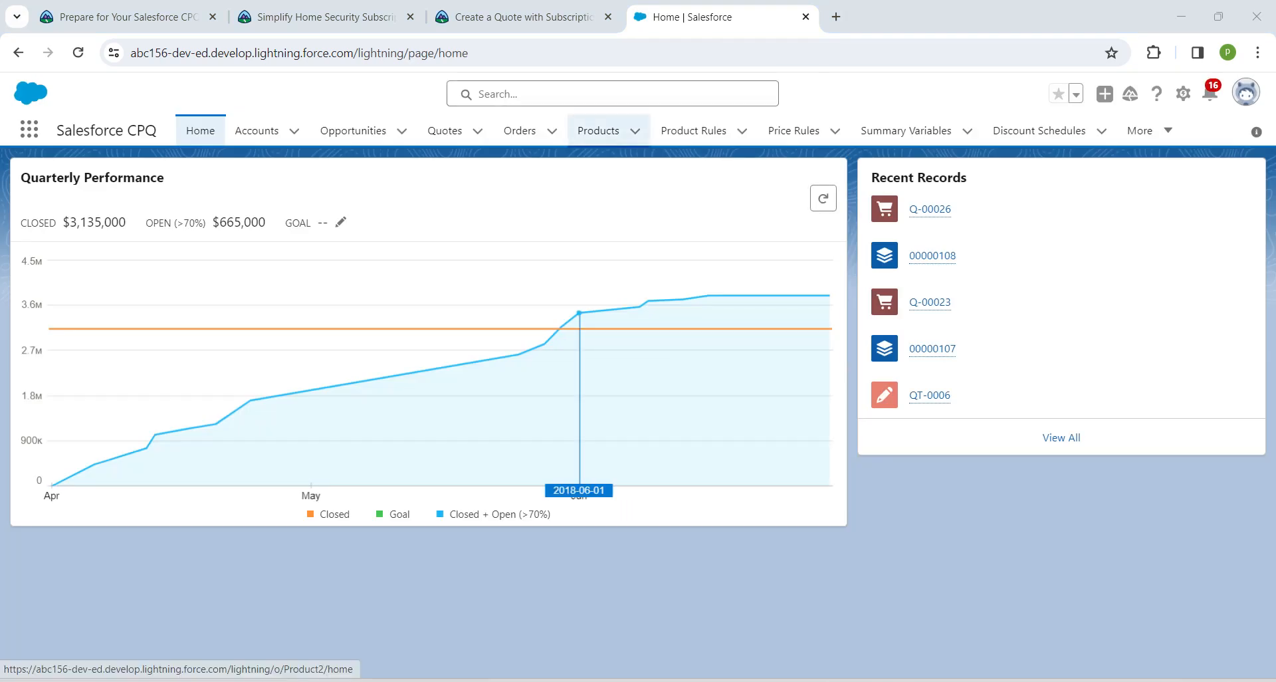
{"action": "left_click", "coordinate": [598, 131]}
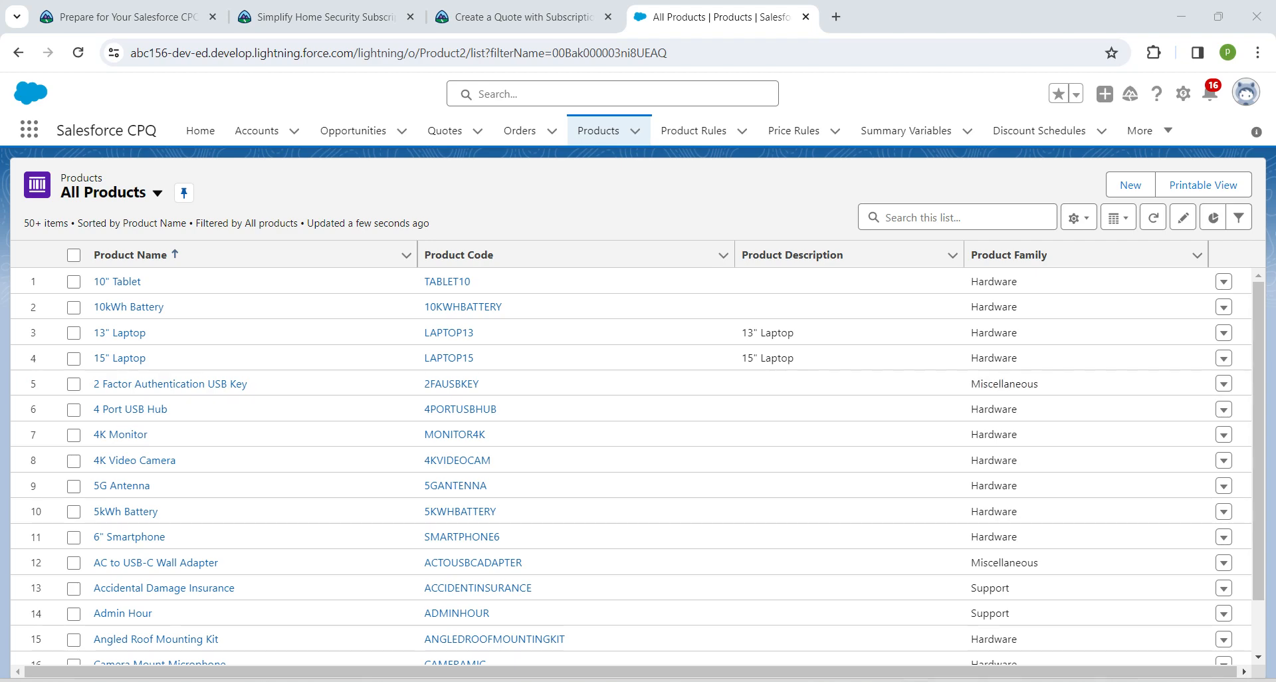
{"action": "left_click", "coordinate": [957, 217]}
{"action": "type", "text": "home"}
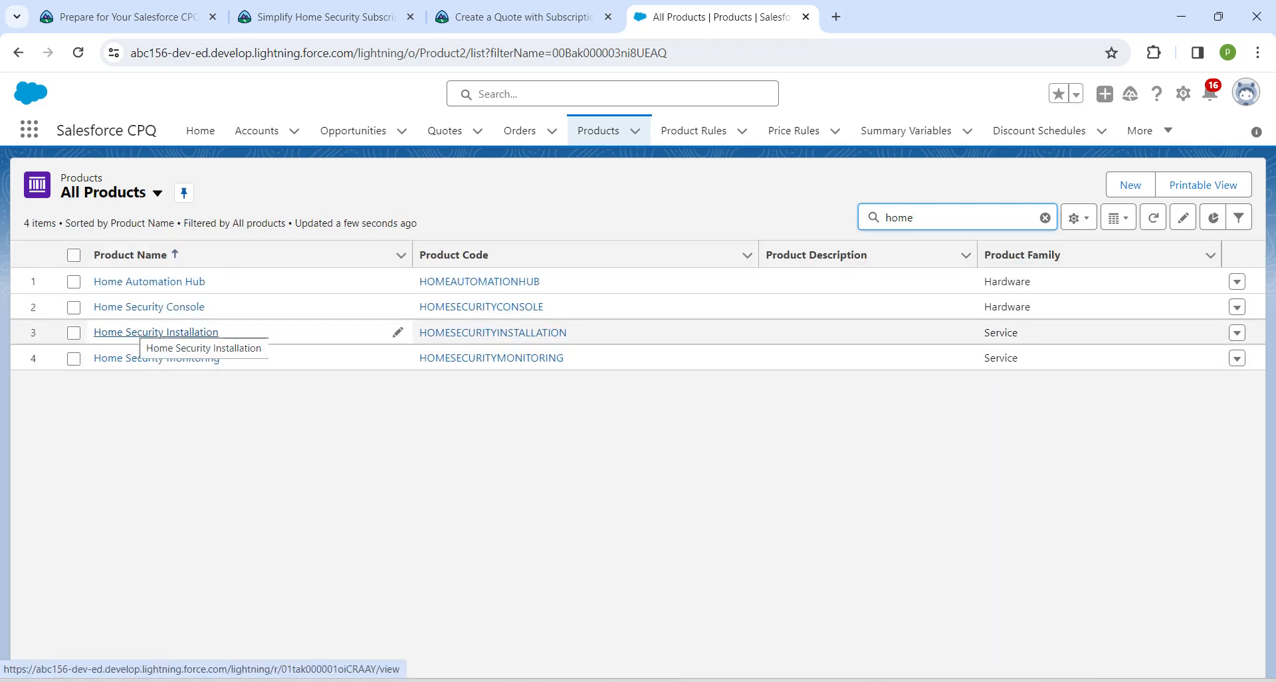
{"action": "left_click", "coordinate": [157, 332]}
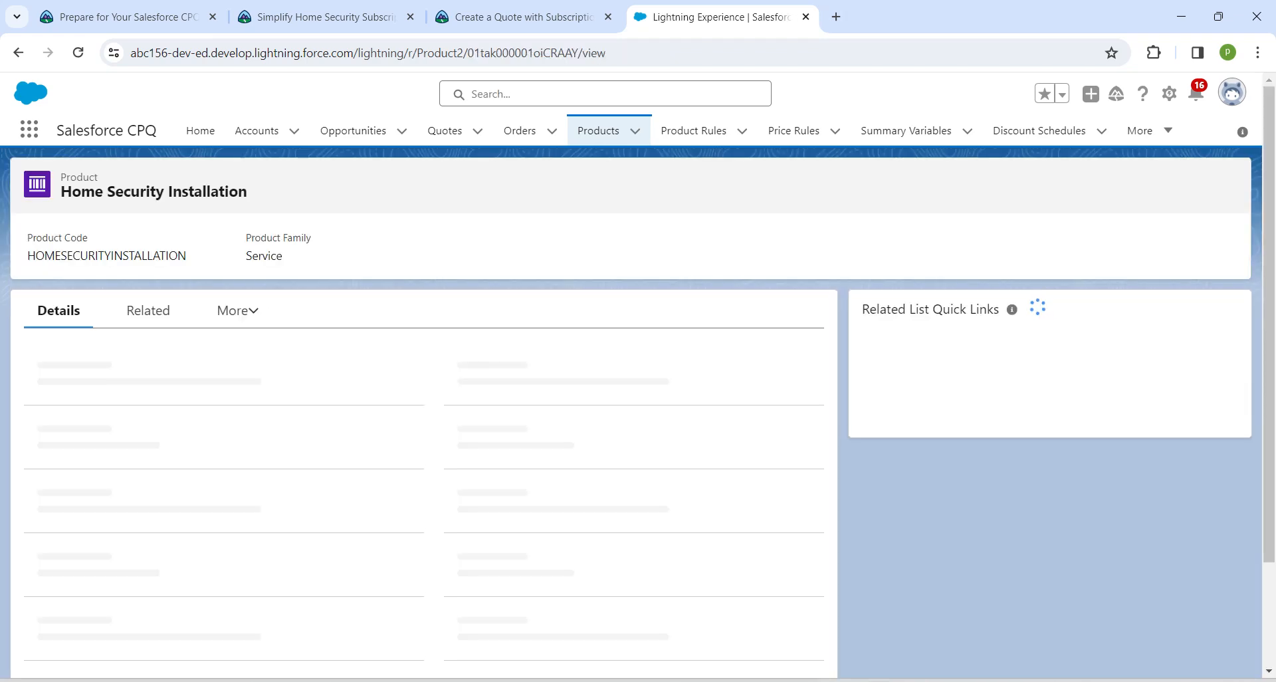
Step: Set the Home Security Installation product's Asset Conversion to --None-- and save the record
{"action": "left_click", "coordinate": [1000, 186]}
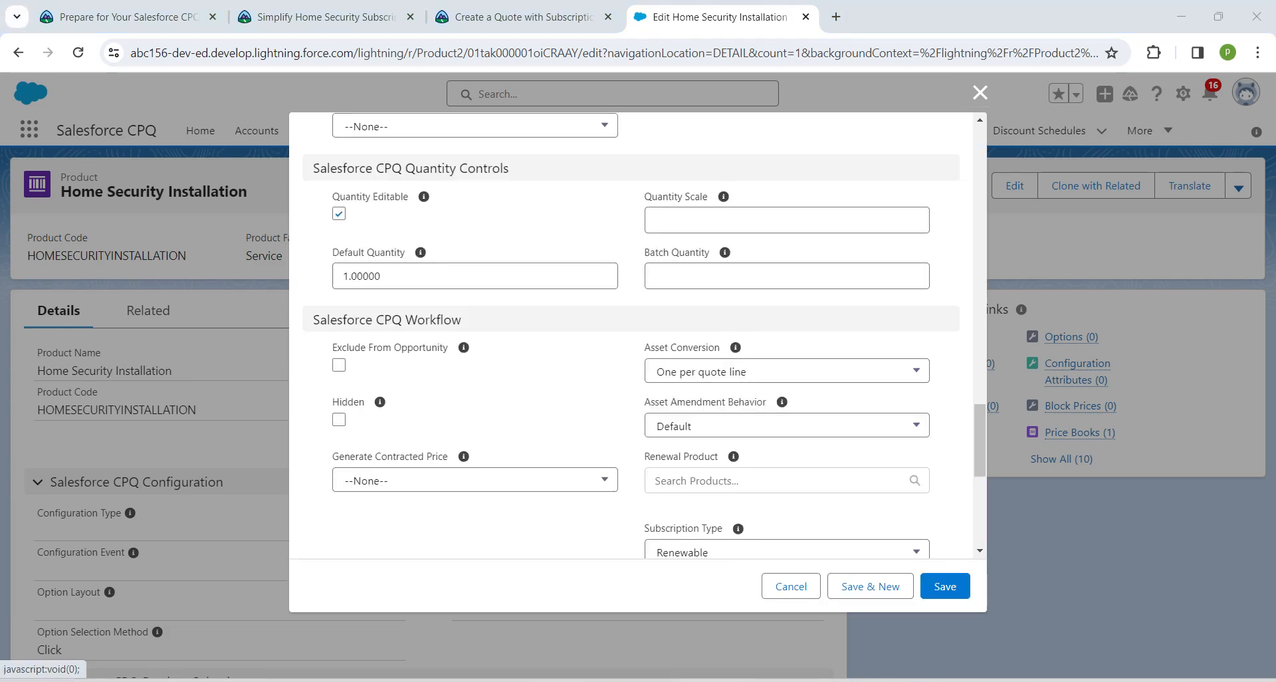
{"action": "left_click", "coordinate": [691, 371]}
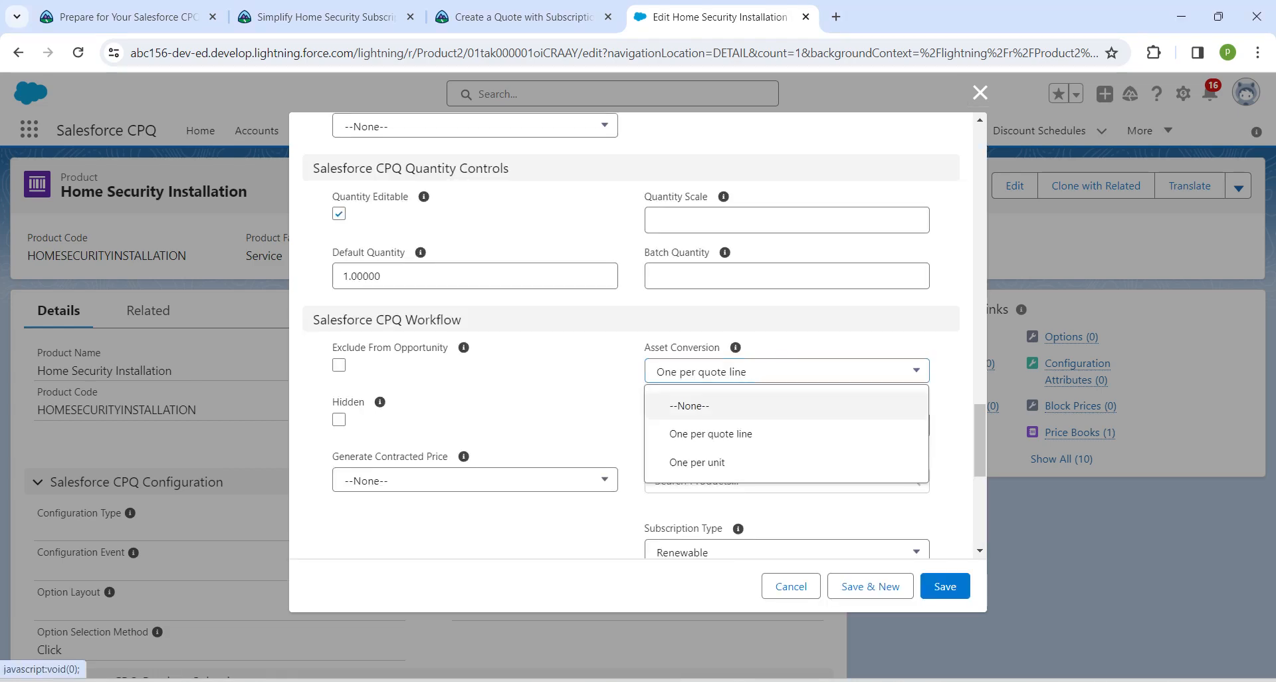
{"action": "left_click", "coordinate": [691, 405]}
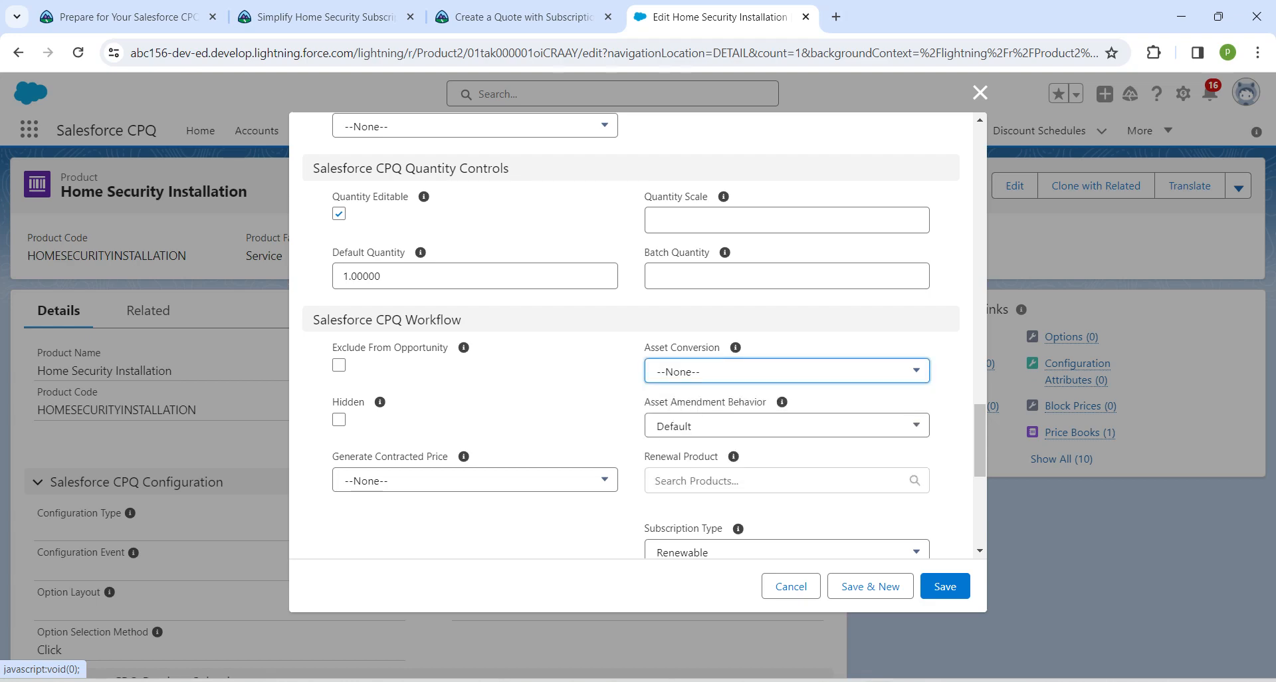
{"action": "left_click", "coordinate": [944, 585]}
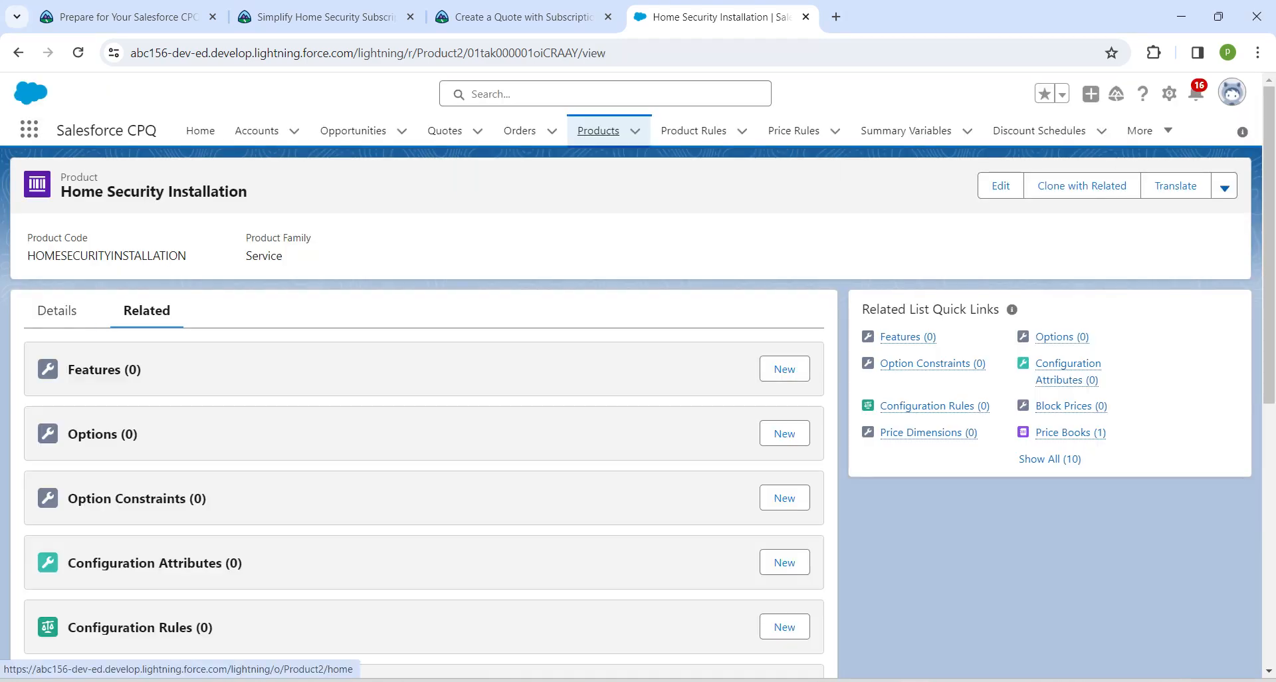
Step: Return to the All Products list and replace its search term with "exterior"
{"action": "left_click", "coordinate": [598, 131]}
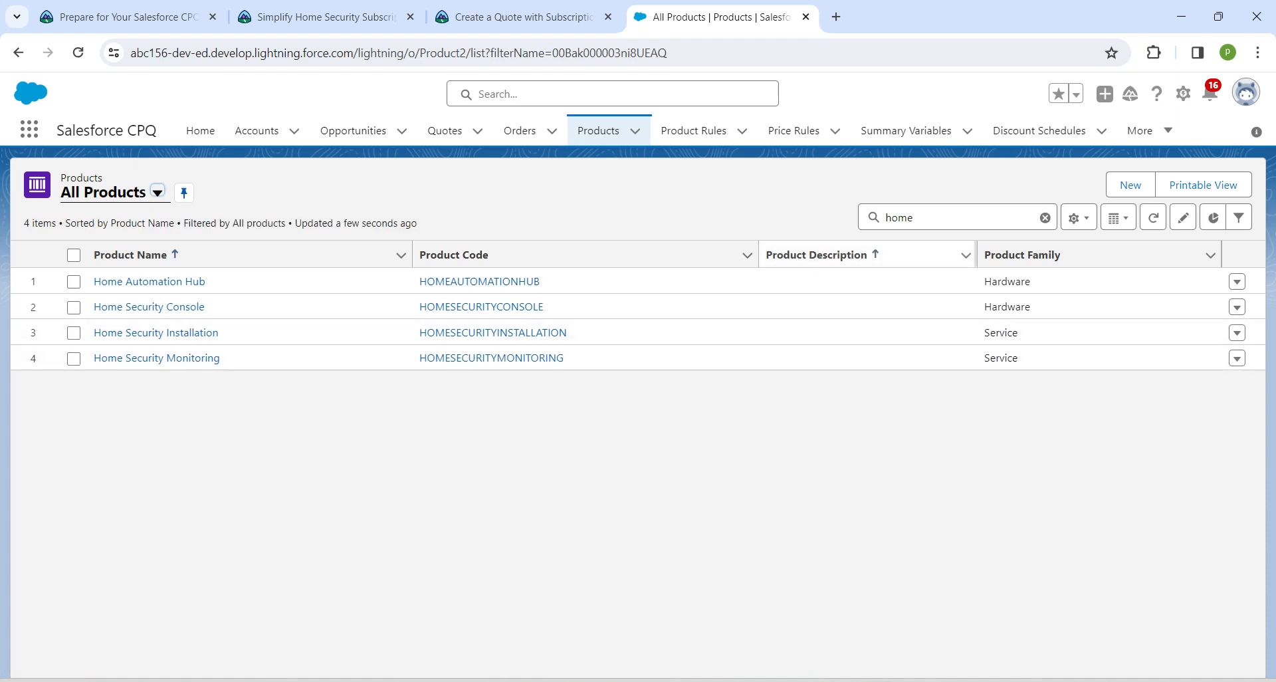
{"action": "key", "text": "BackSpace"}
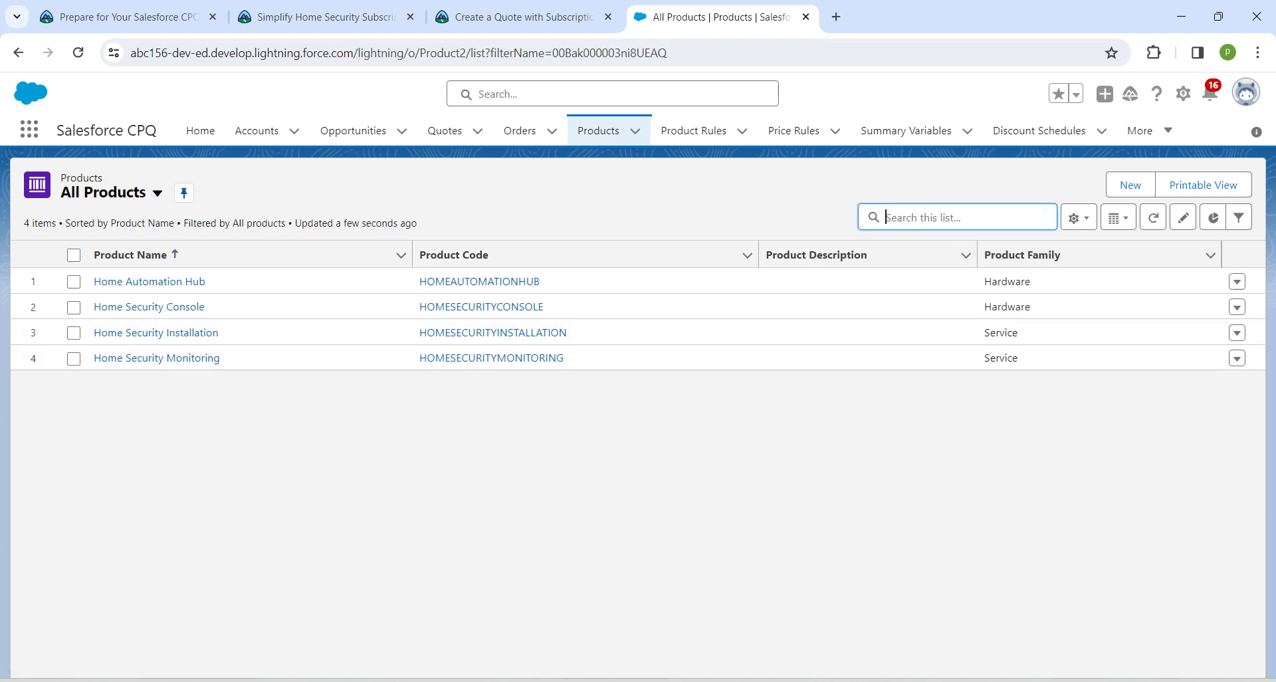
{"action": "type", "text": "exterior"}
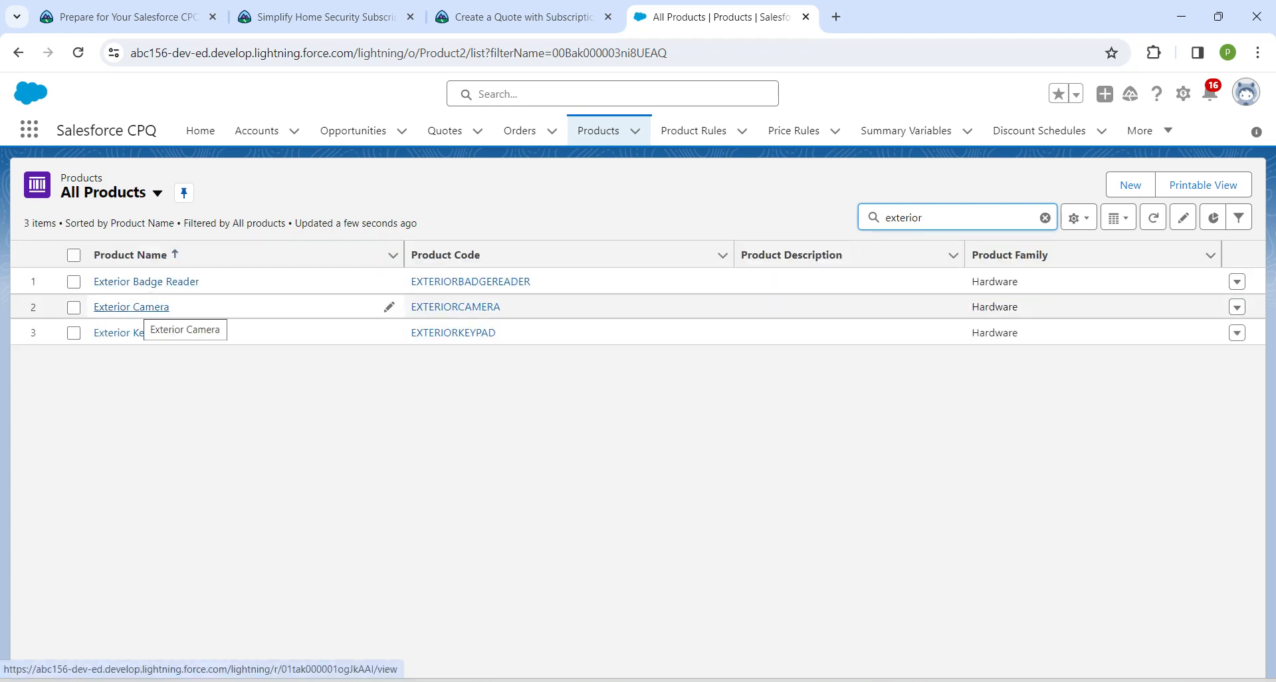
Step: Edit the Exterior Camera product, set its Asset Conversion to One per unit, and save it
{"action": "left_click", "coordinate": [1236, 307]}
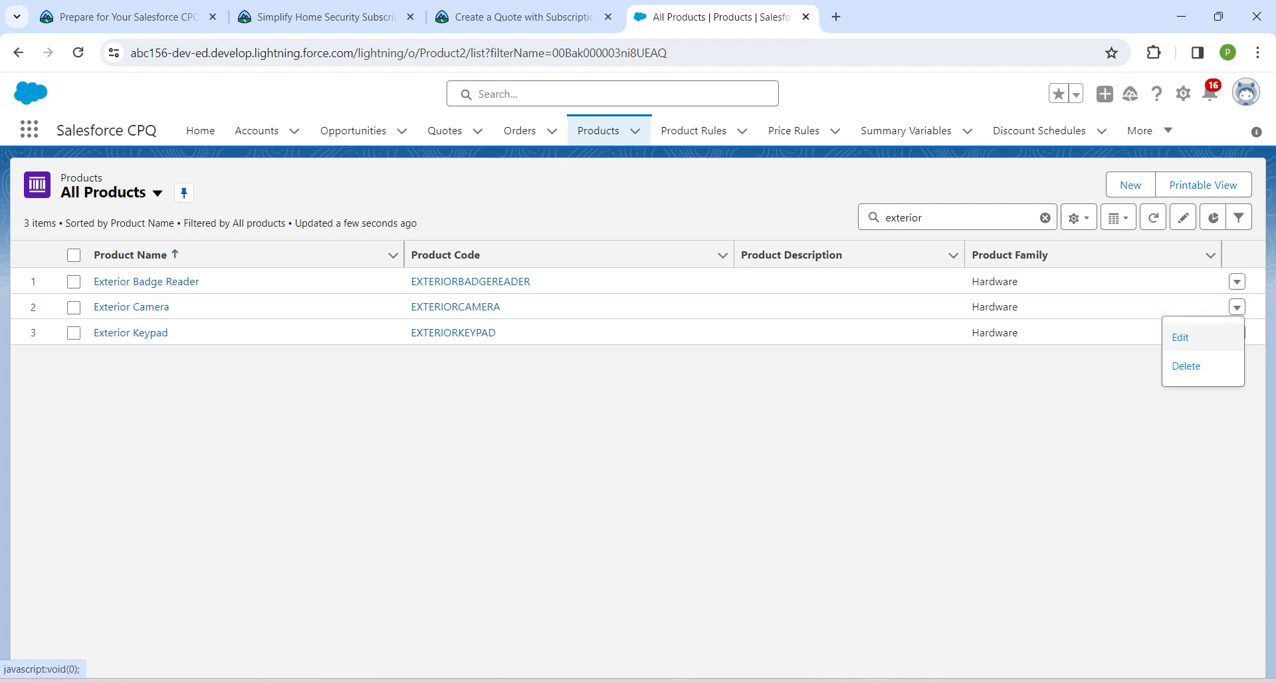
{"action": "left_click", "coordinate": [1180, 337]}
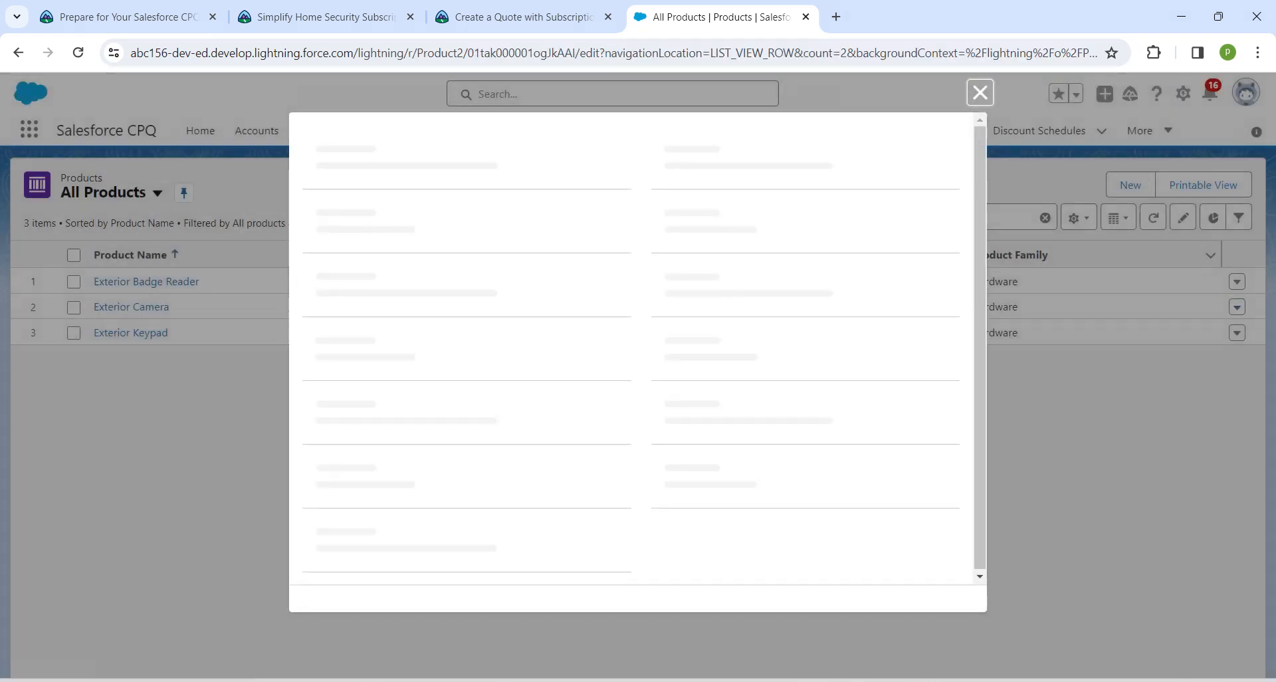
{"action": "scroll", "coordinate": [638, 332], "scroll_direction": "down", "scroll_amount": 10}
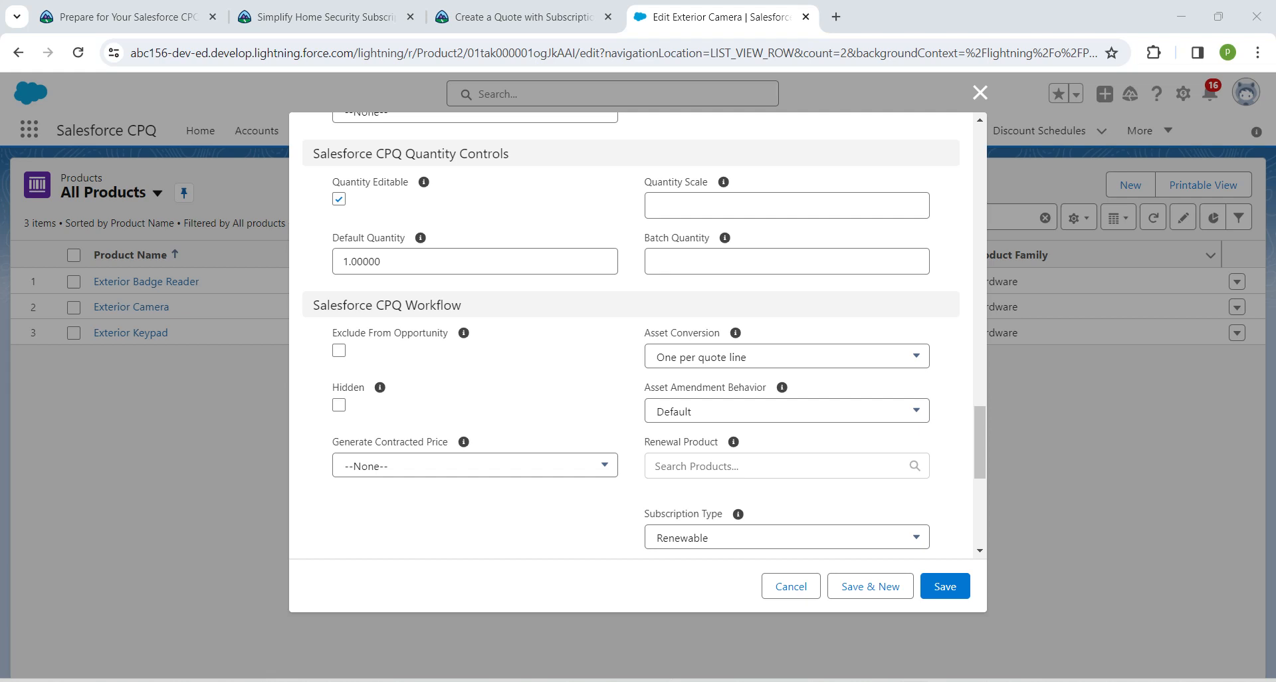
{"action": "scroll", "coordinate": [638, 335], "scroll_direction": "down", "scroll_amount": 1}
{"action": "scroll", "coordinate": [638, 335], "scroll_direction": "up", "scroll_amount": 1}
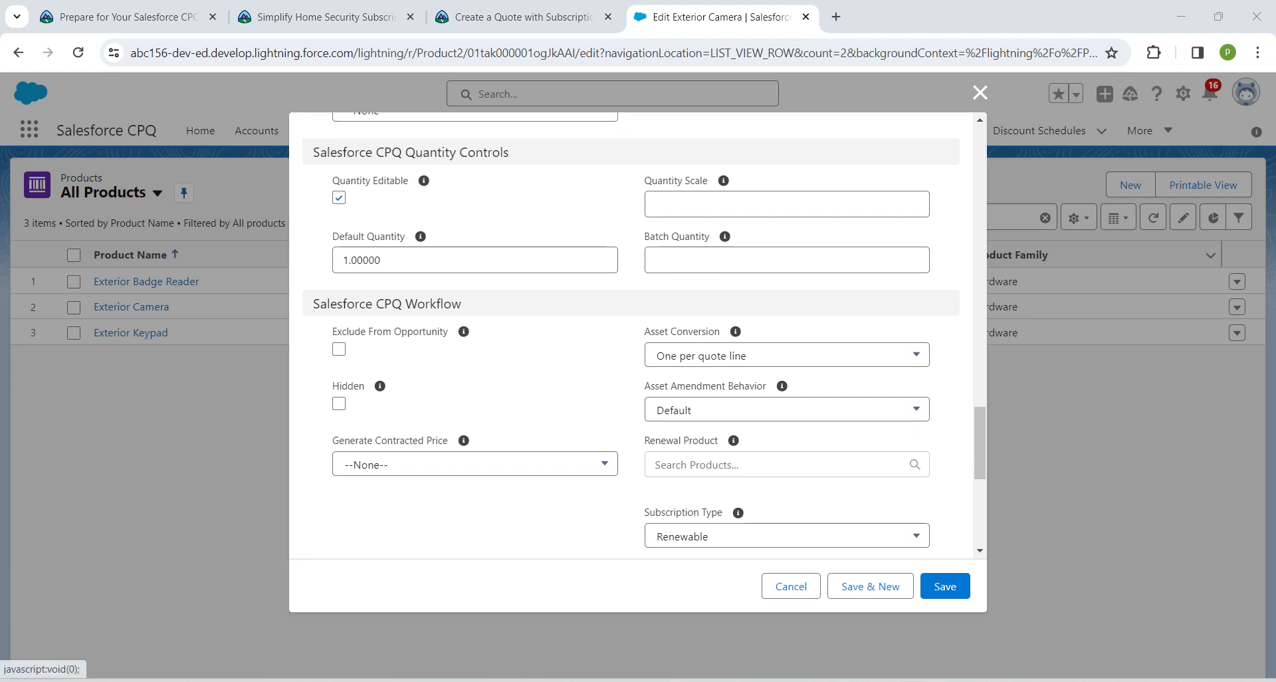
{"action": "left_click", "coordinate": [784, 355]}
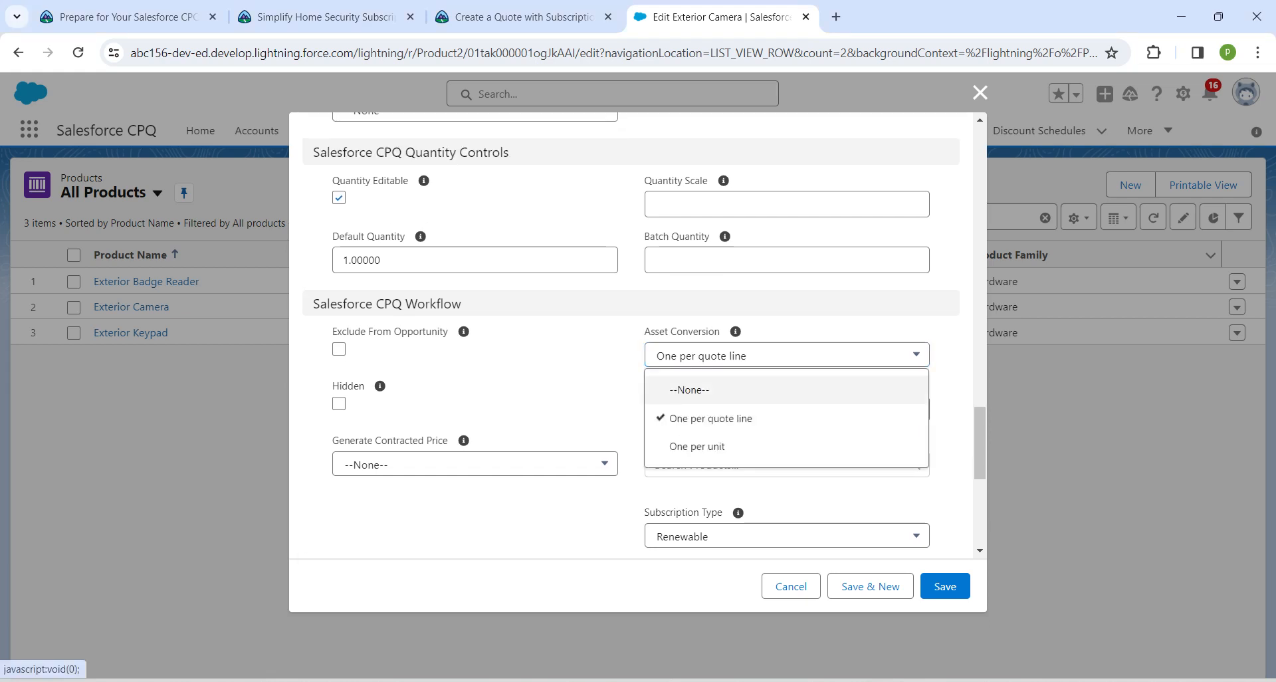
{"action": "left_click", "coordinate": [697, 446]}
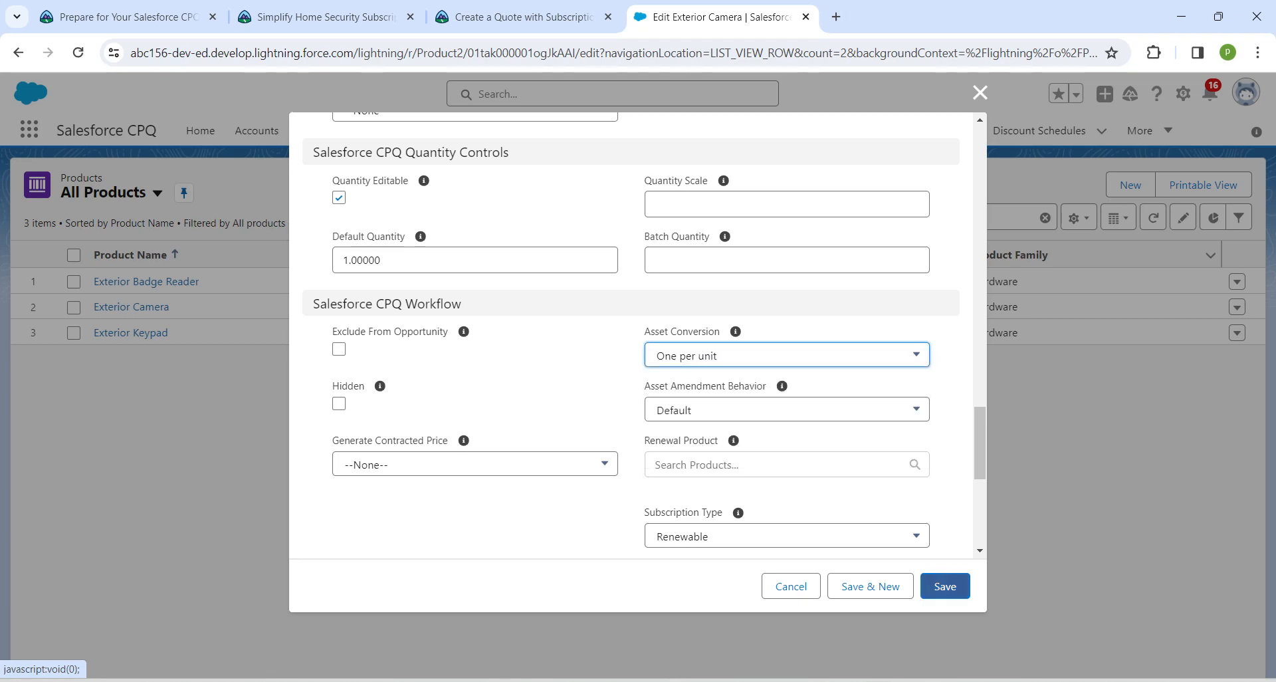
{"action": "left_click", "coordinate": [945, 586]}
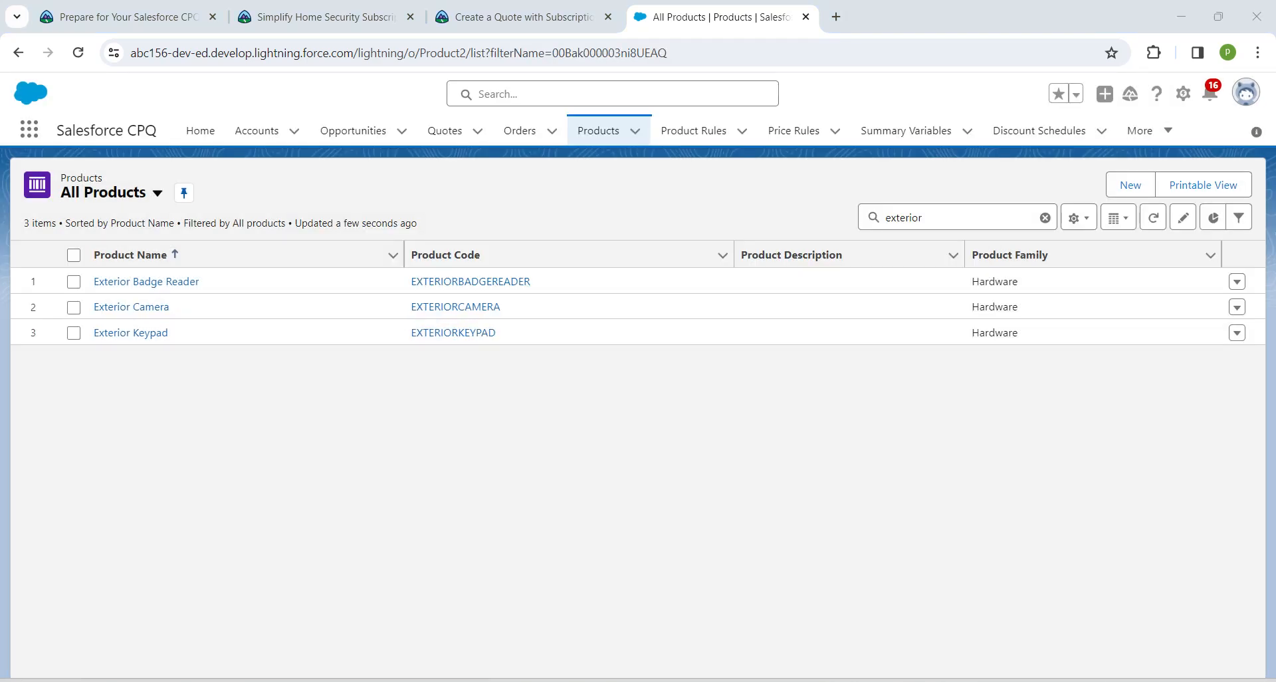
Step: Search all records for quote Q-00013 and open it
{"action": "left_click", "coordinate": [612, 93]}
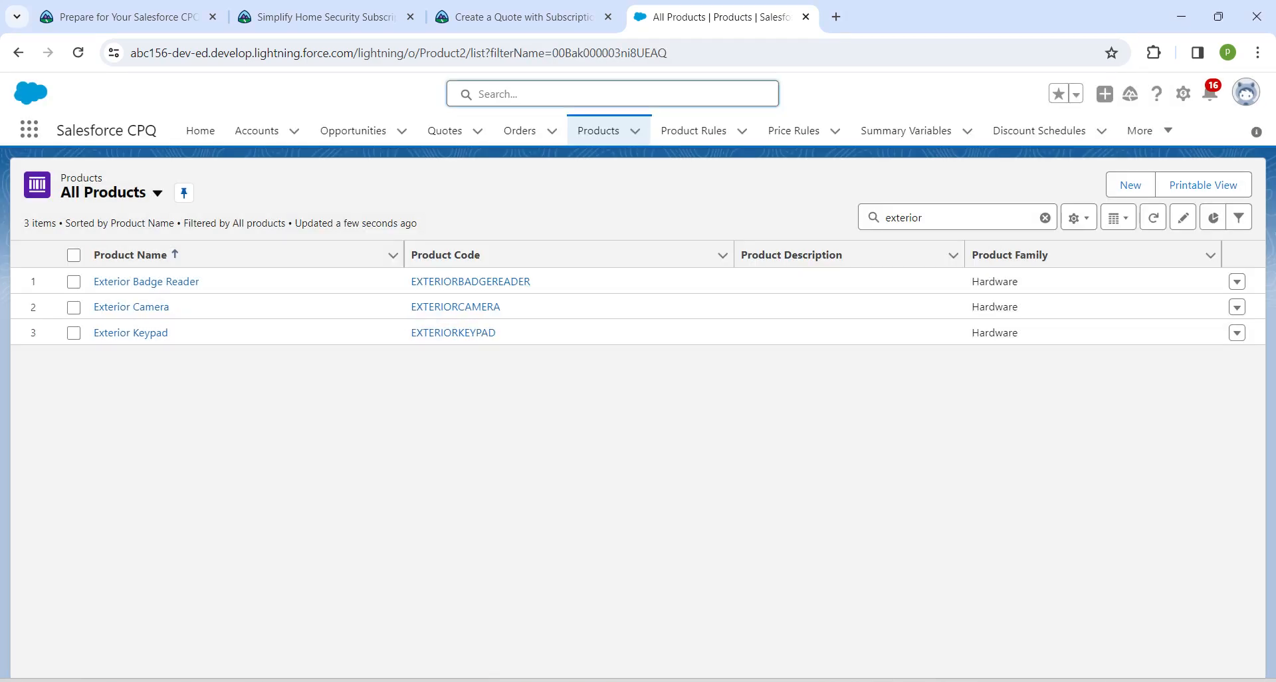
{"action": "type", "text": "Q"}
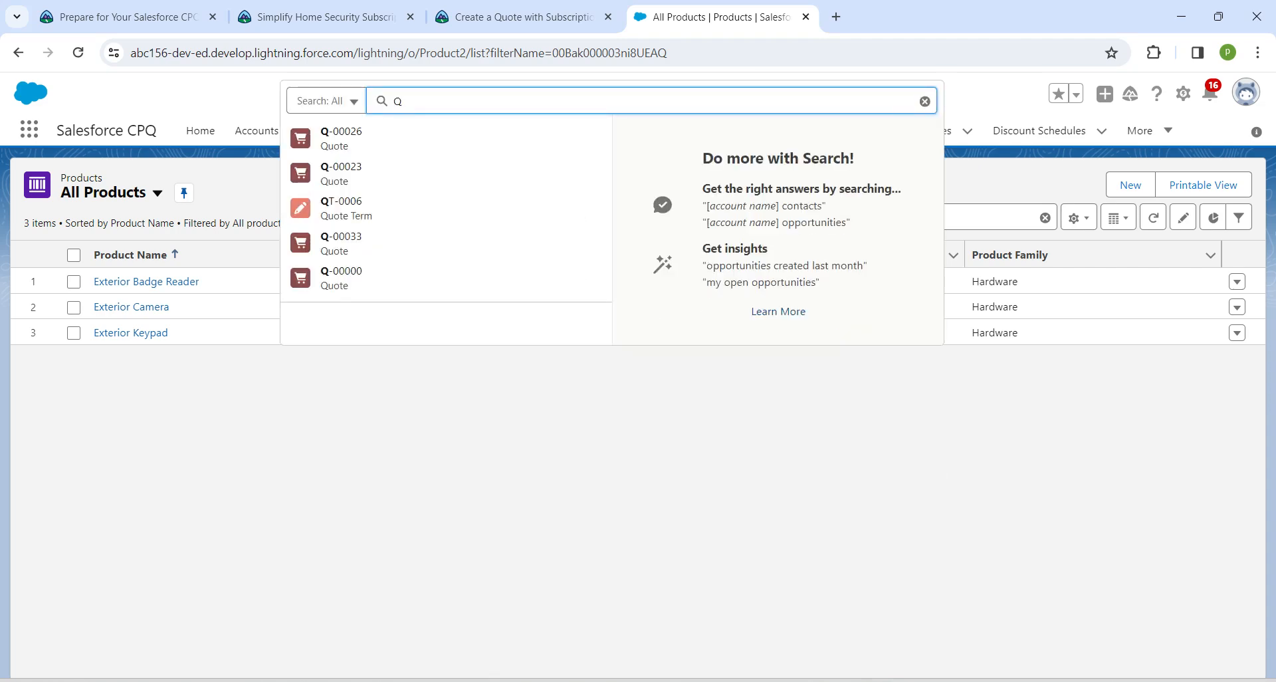
{"action": "type", "text": "-"}
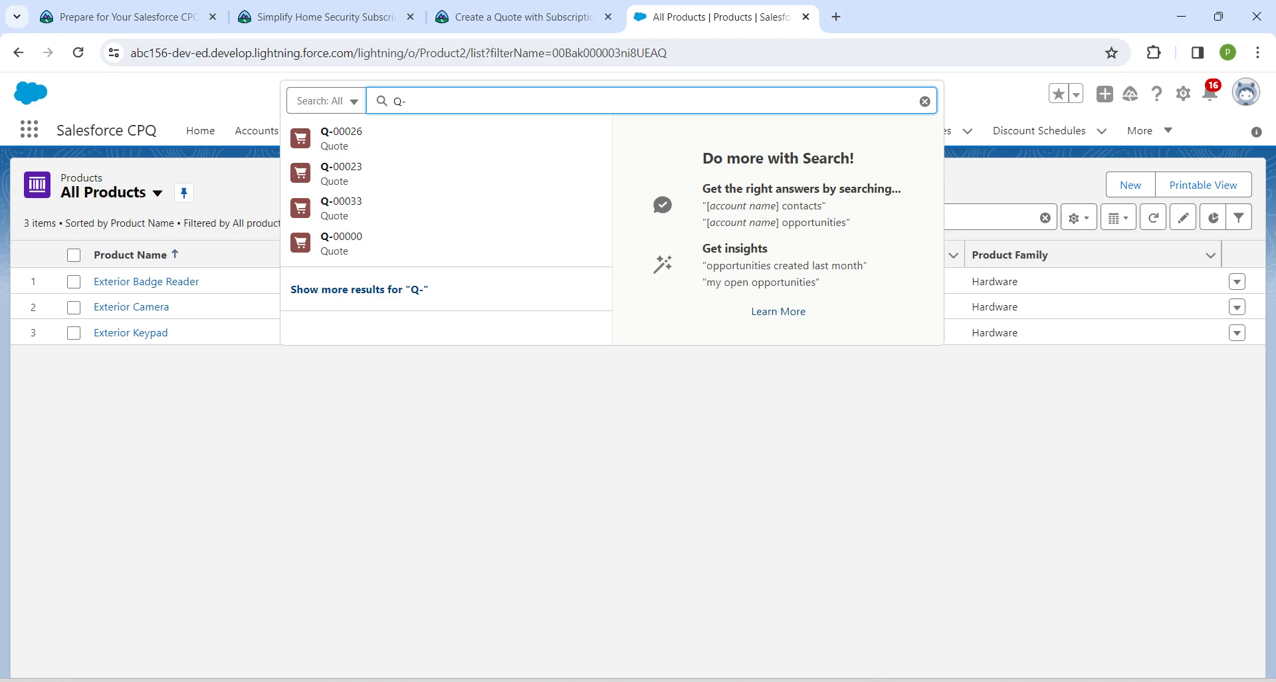
{"action": "type", "text": "000"}
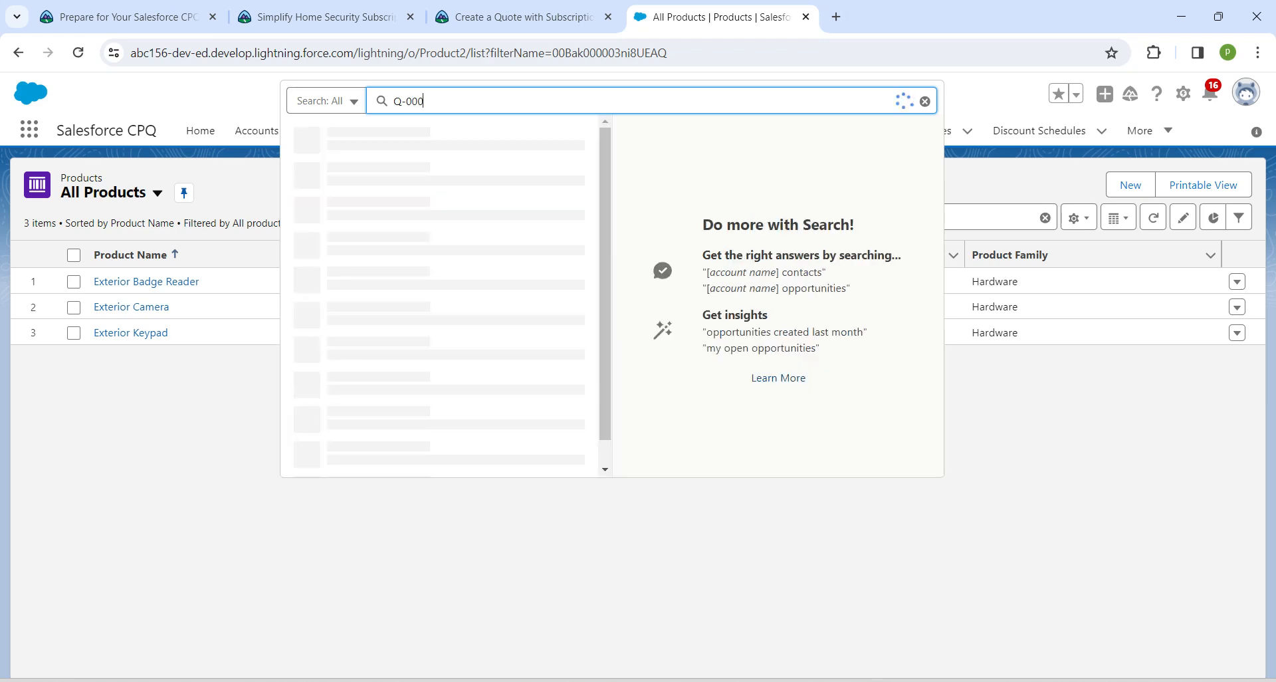
{"action": "type", "text": "13"}
{"action": "left_click", "coordinate": [343, 138]}
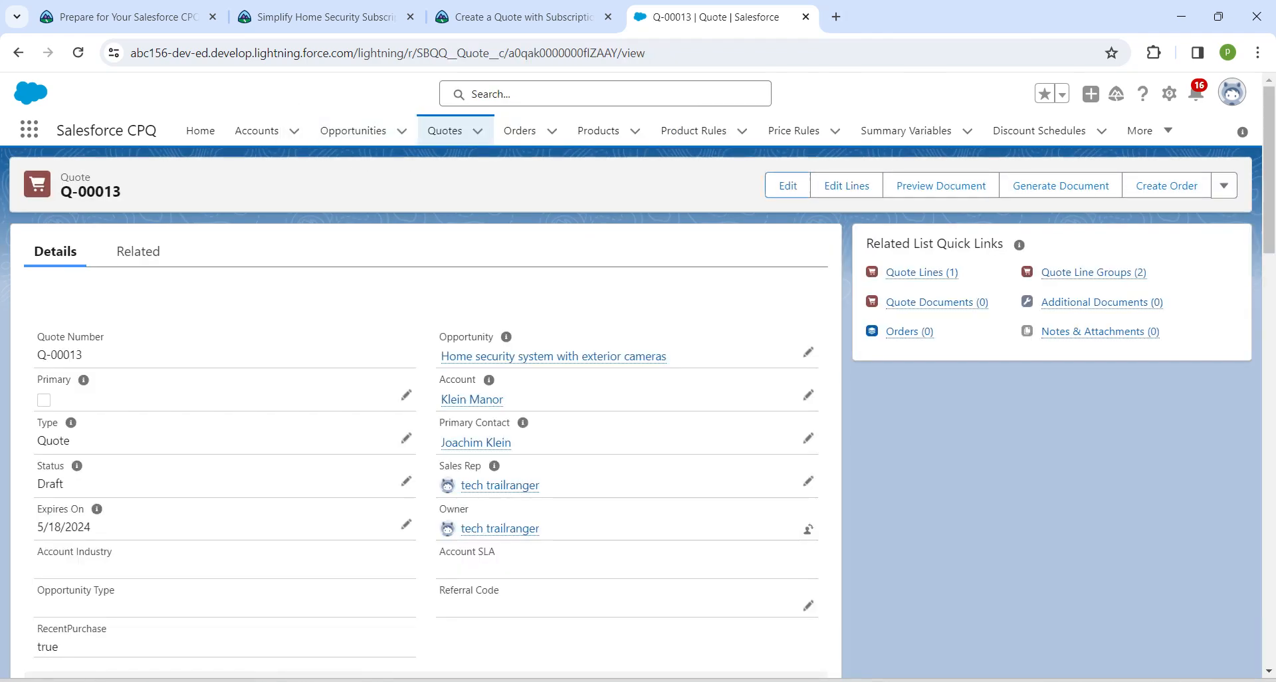
Step: Open the quote's lines for editing and set the quote-level Subscription Term to 24
{"action": "left_click", "coordinate": [856, 187]}
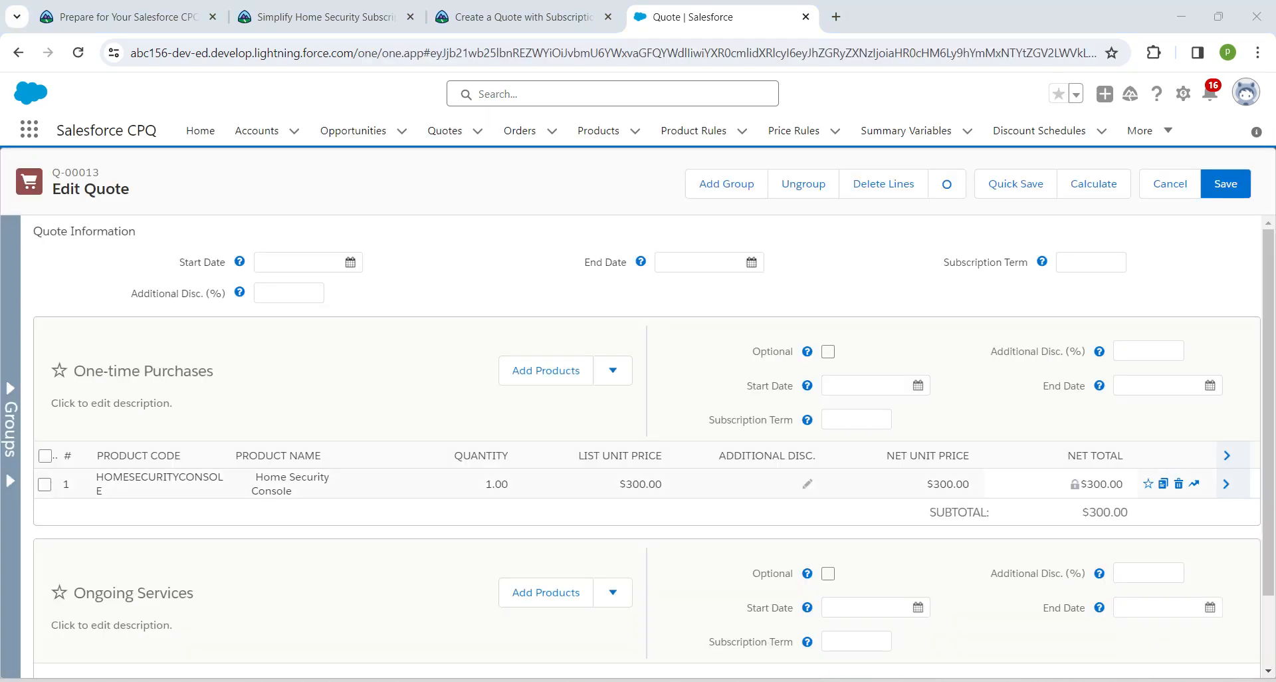
{"action": "left_click", "coordinate": [1090, 263]}
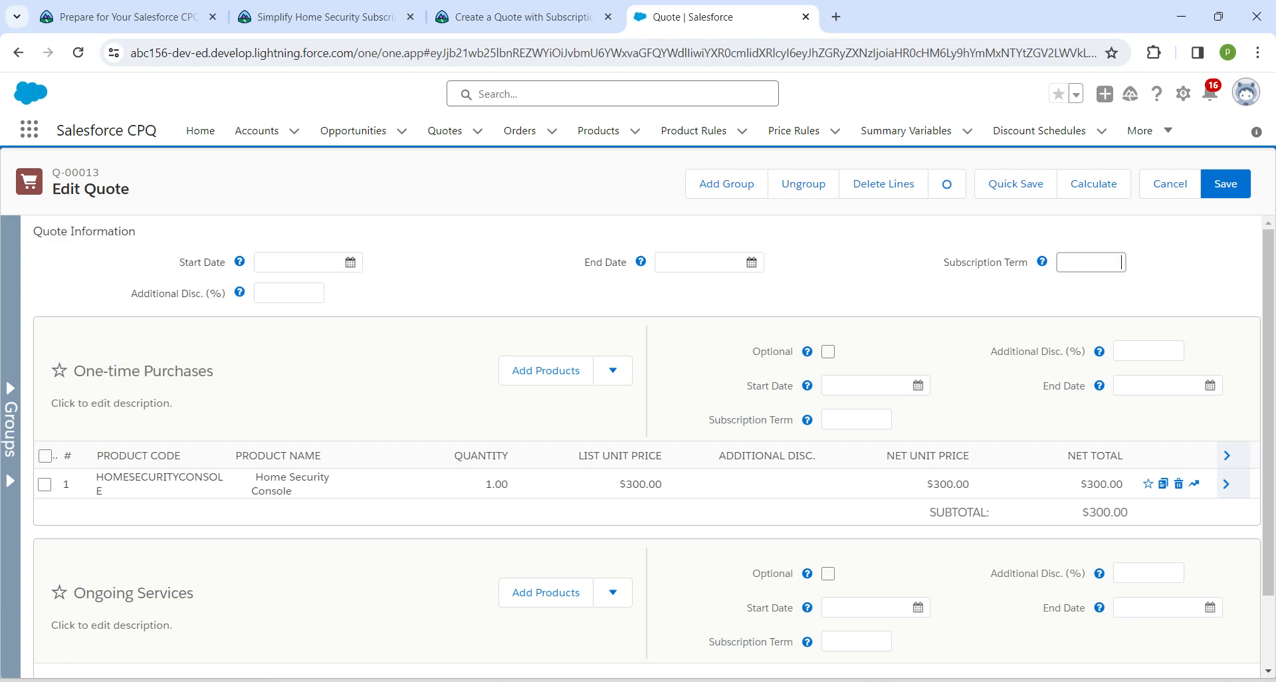
{"action": "type", "text": "24"}
Step: Set the quote-level Start Date to 1/1/2025
{"action": "left_click", "coordinate": [350, 262]}
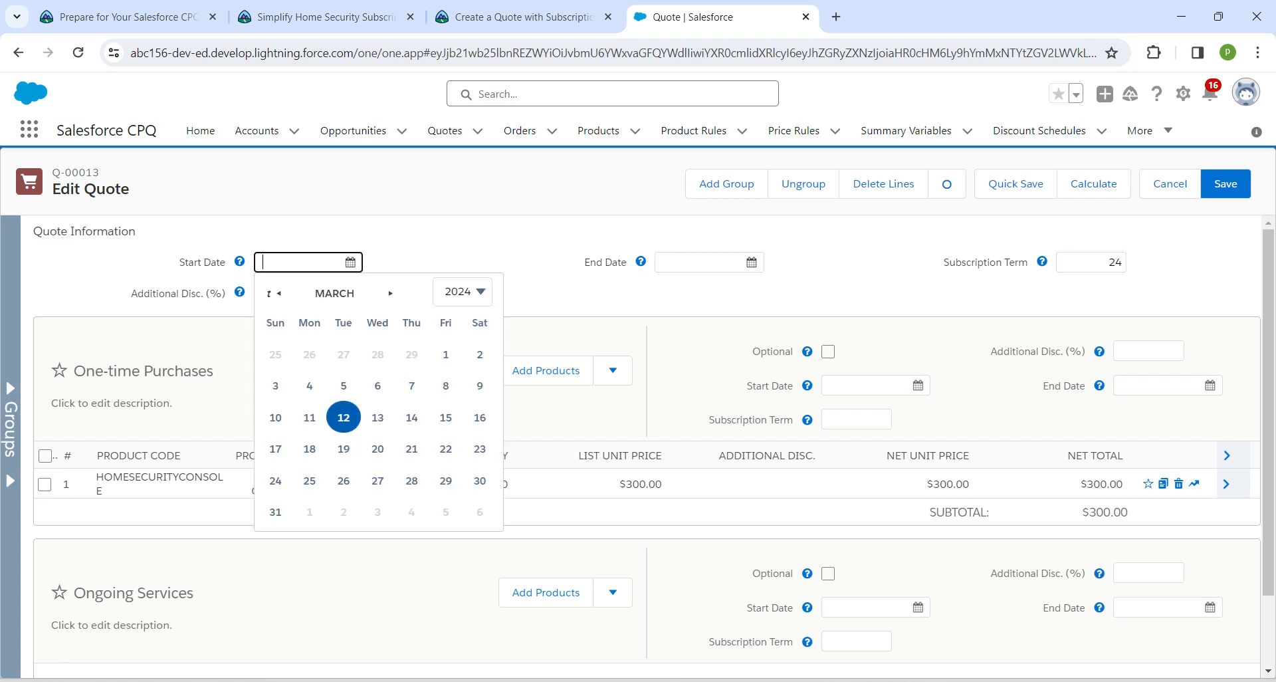
{"action": "left_click", "coordinate": [391, 293]}
{"action": "left_click", "coordinate": [391, 293]}
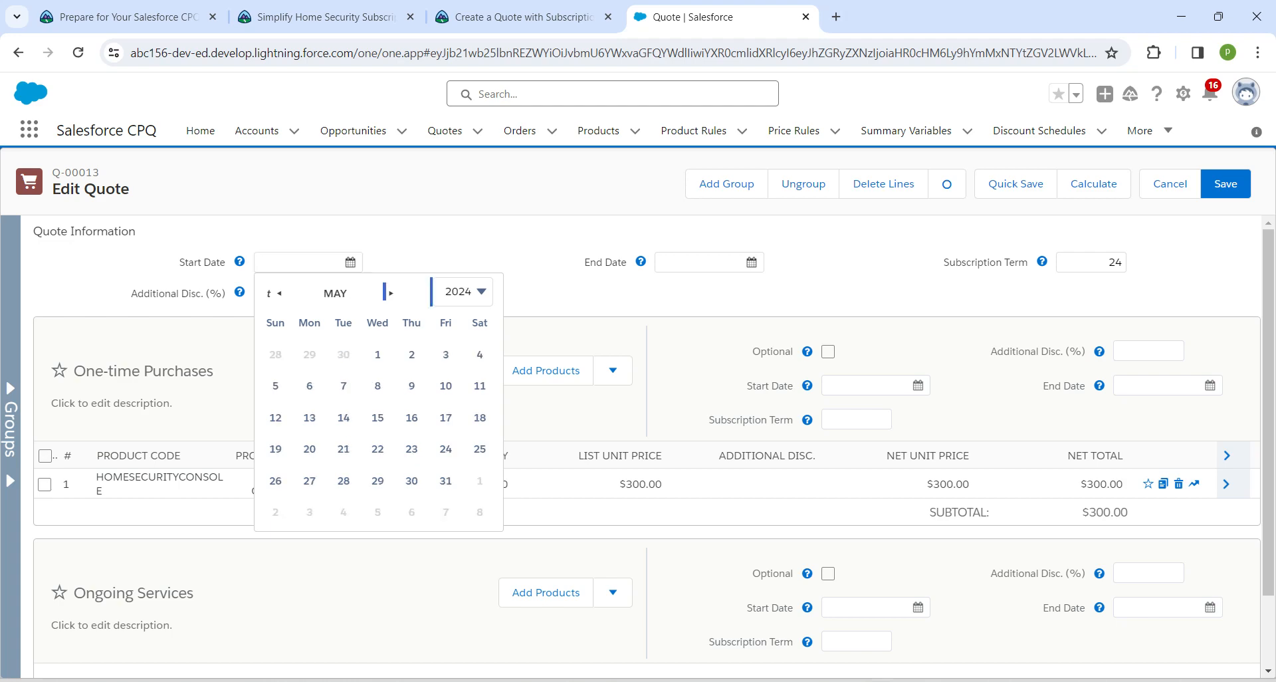
{"action": "left_click", "coordinate": [279, 293]}
{"action": "left_click", "coordinate": [279, 293]}
{"action": "left_click", "coordinate": [279, 293]}
{"action": "left_click", "coordinate": [279, 293]}
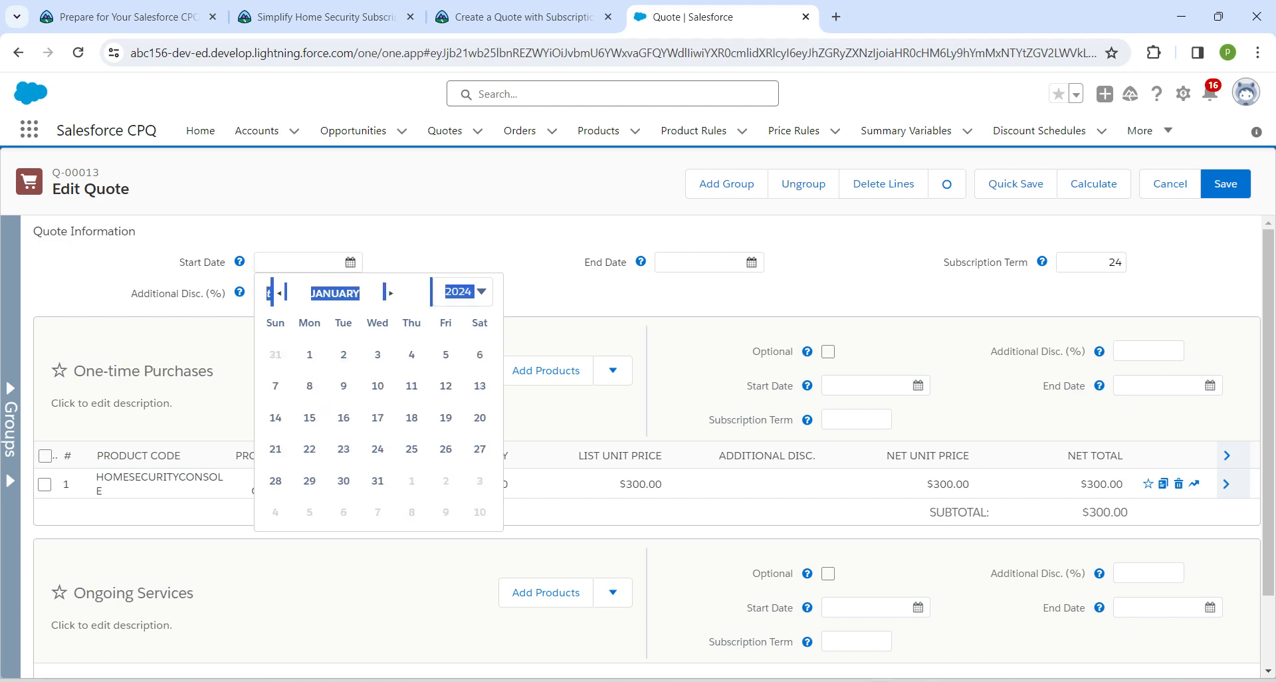
{"action": "left_click", "coordinate": [279, 293]}
{"action": "left_click", "coordinate": [391, 293]}
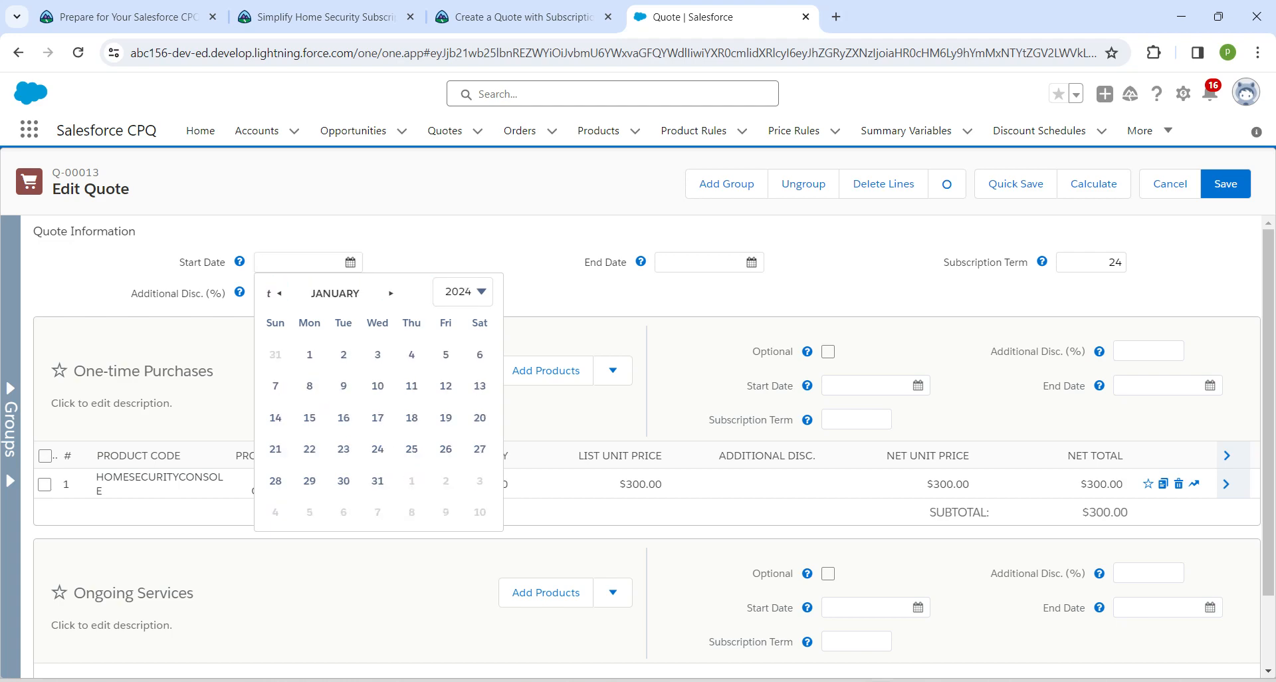
{"action": "left_click", "coordinate": [463, 291]}
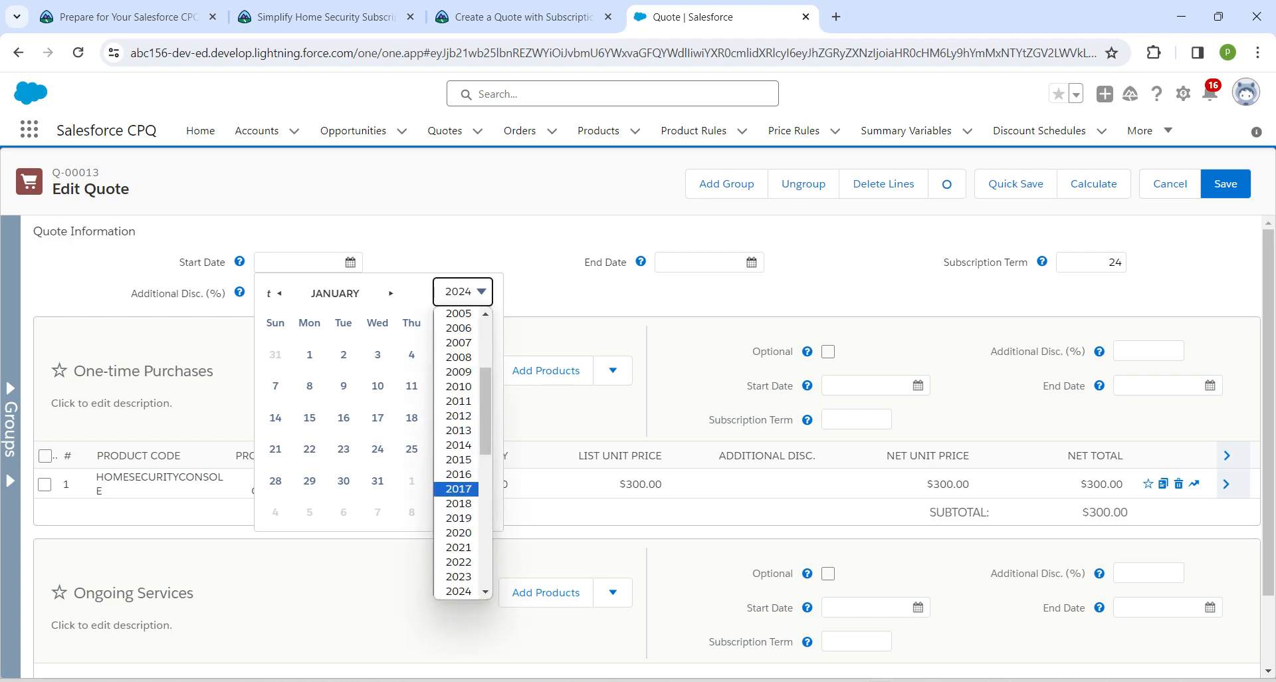
{"action": "scroll", "coordinate": [458, 489], "scroll_direction": "down", "scroll_amount": 2}
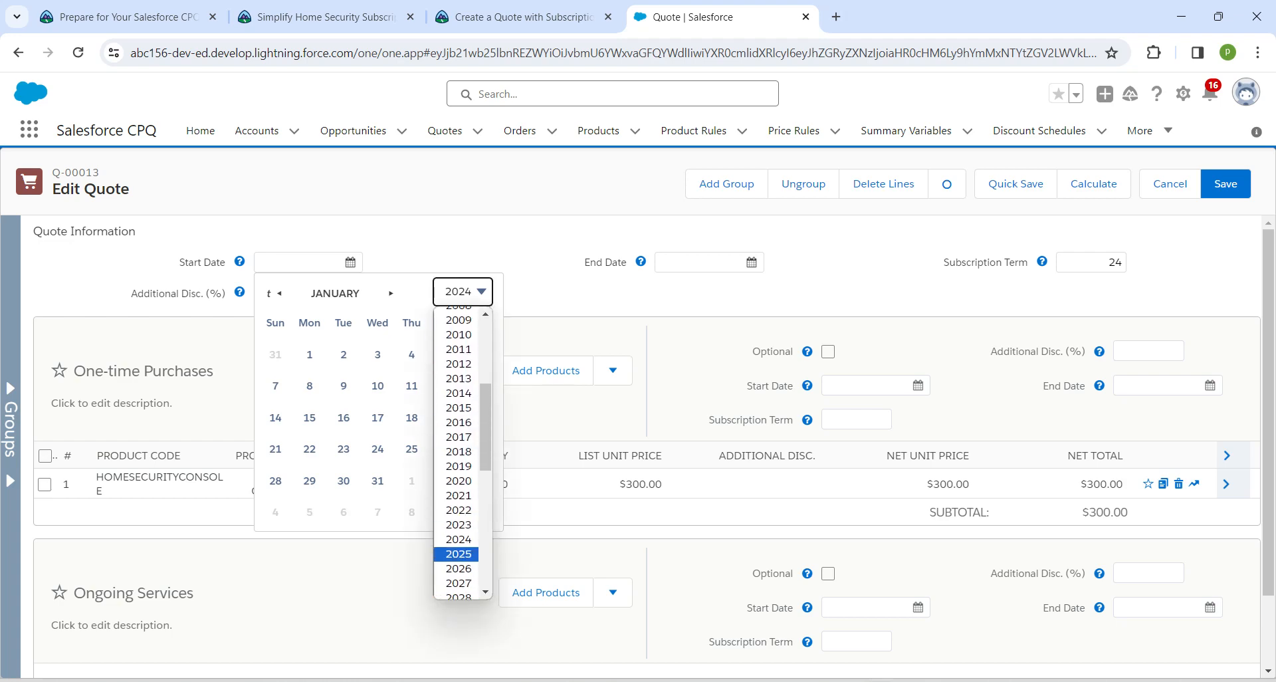
{"action": "left_click", "coordinate": [459, 554]}
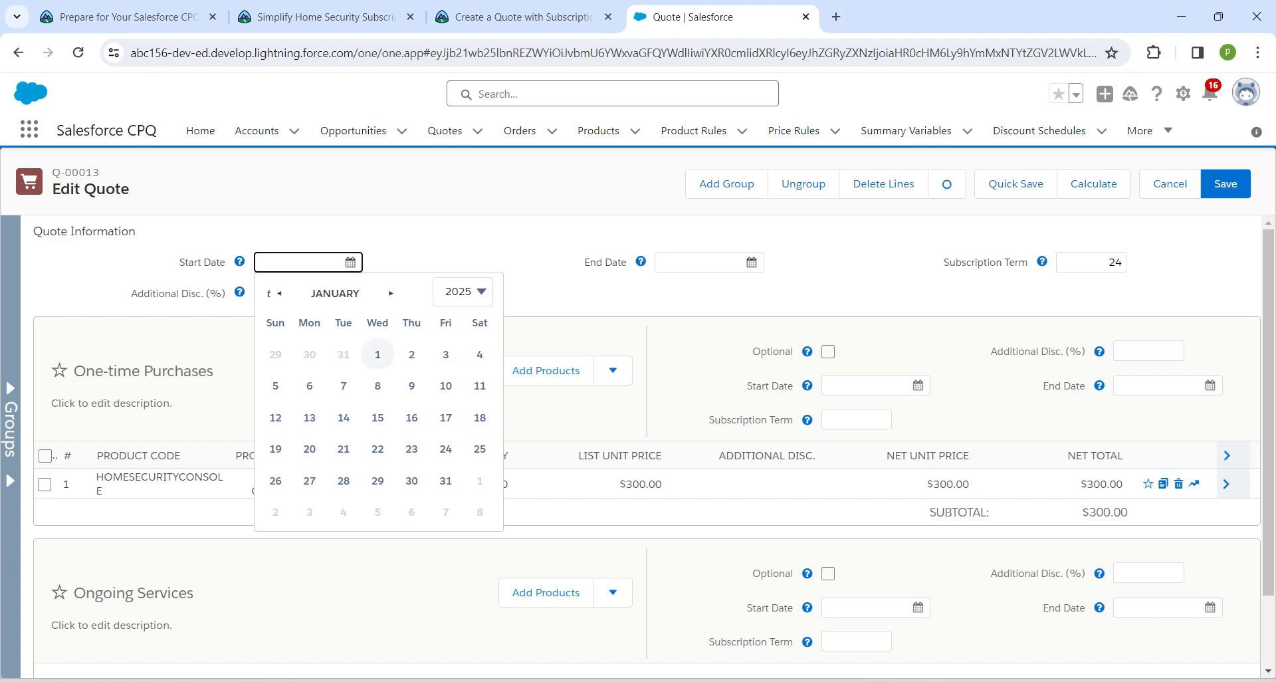
{"action": "left_click", "coordinate": [377, 354]}
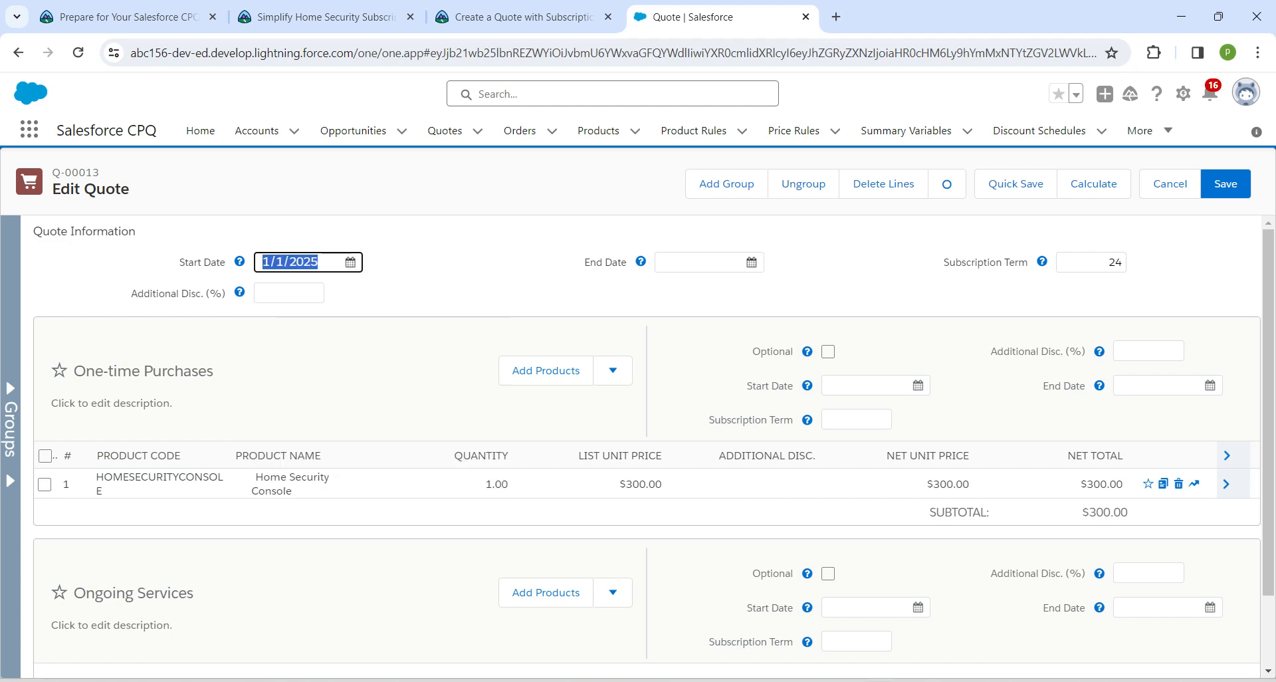
{"action": "key", "text": "Tab"}
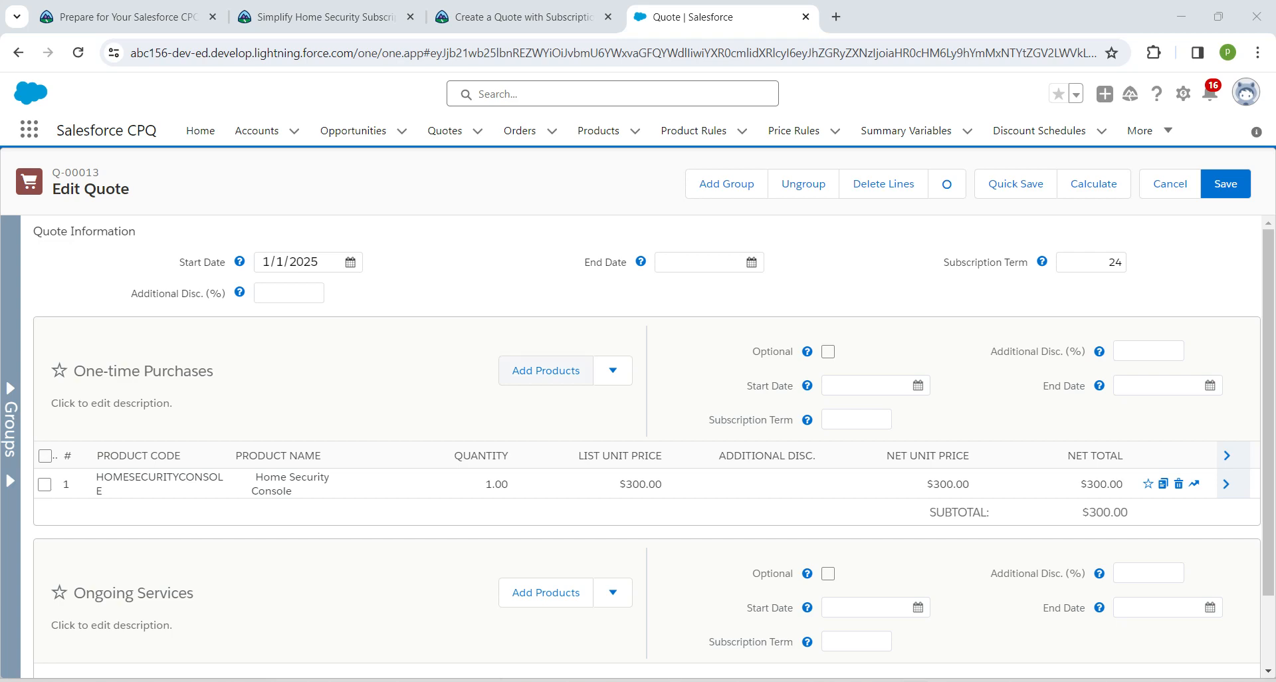
Step: Start adding products to the One-time Purchases group and mark Door Sensor, Exterior Camera, and Home Security Installation
{"action": "left_click", "coordinate": [546, 370]}
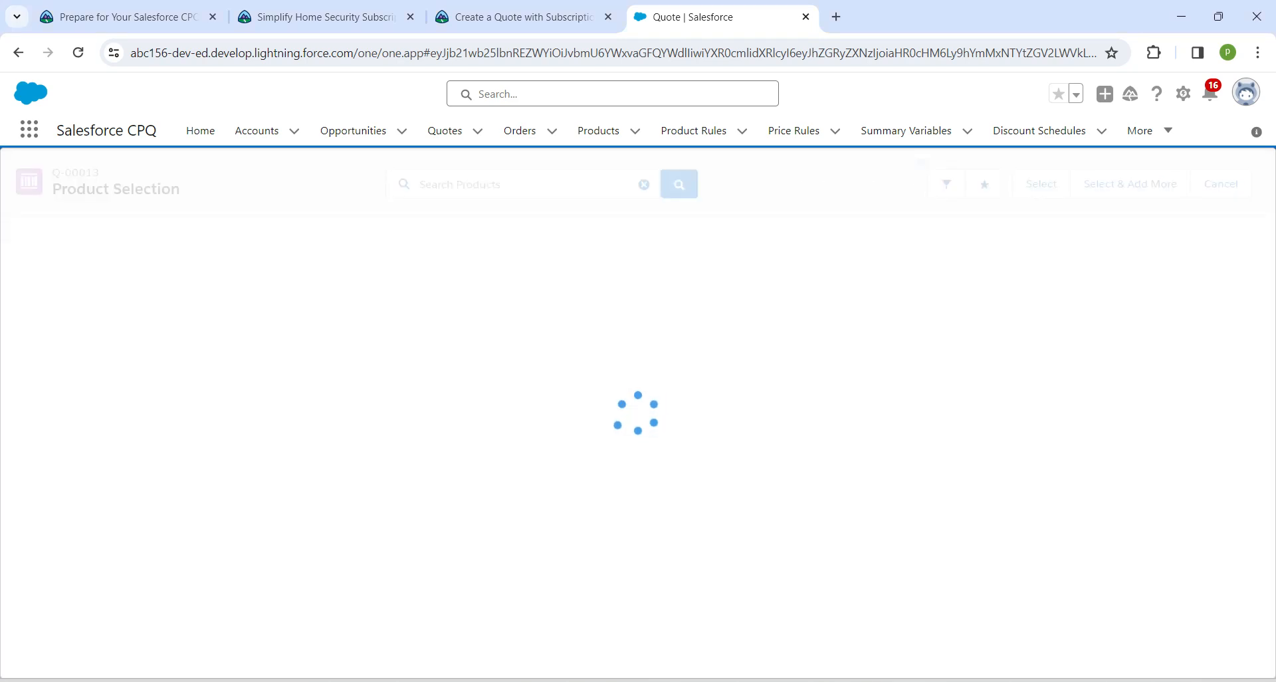
{"action": "scroll", "coordinate": [638, 459], "scroll_direction": "down", "scroll_amount": 7}
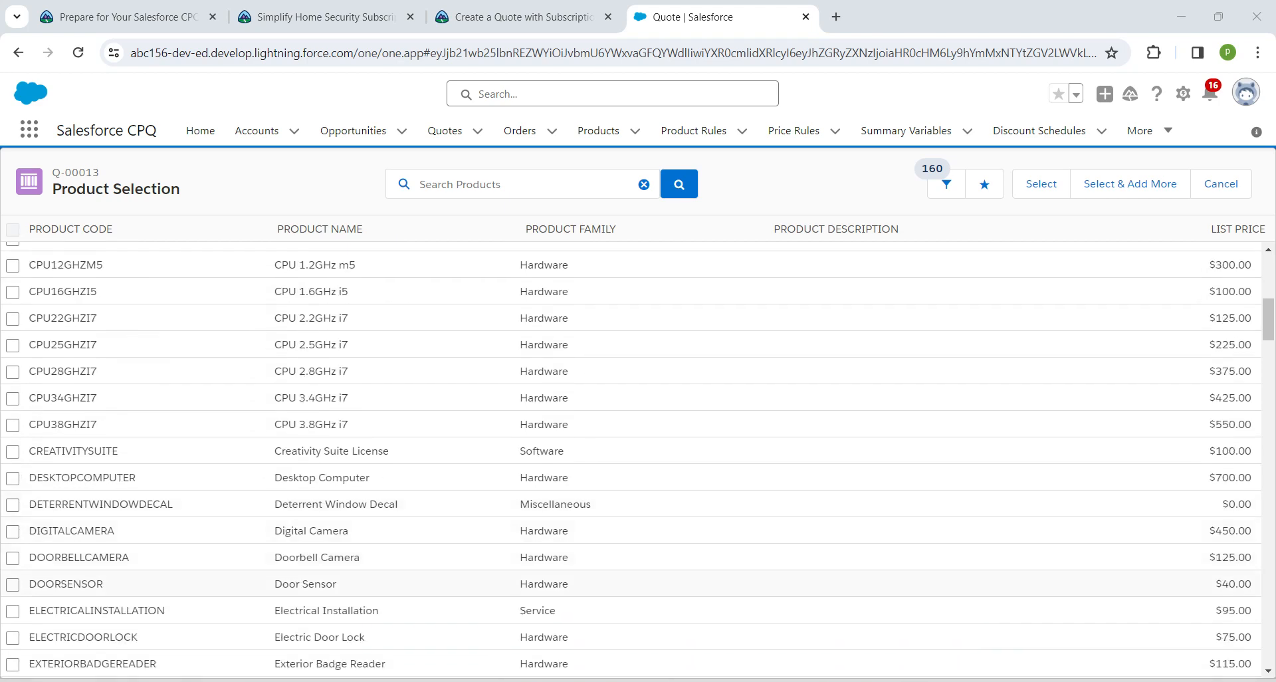
{"action": "left_click", "coordinate": [13, 585]}
{"action": "scroll", "coordinate": [638, 458], "scroll_direction": "down", "scroll_amount": 3}
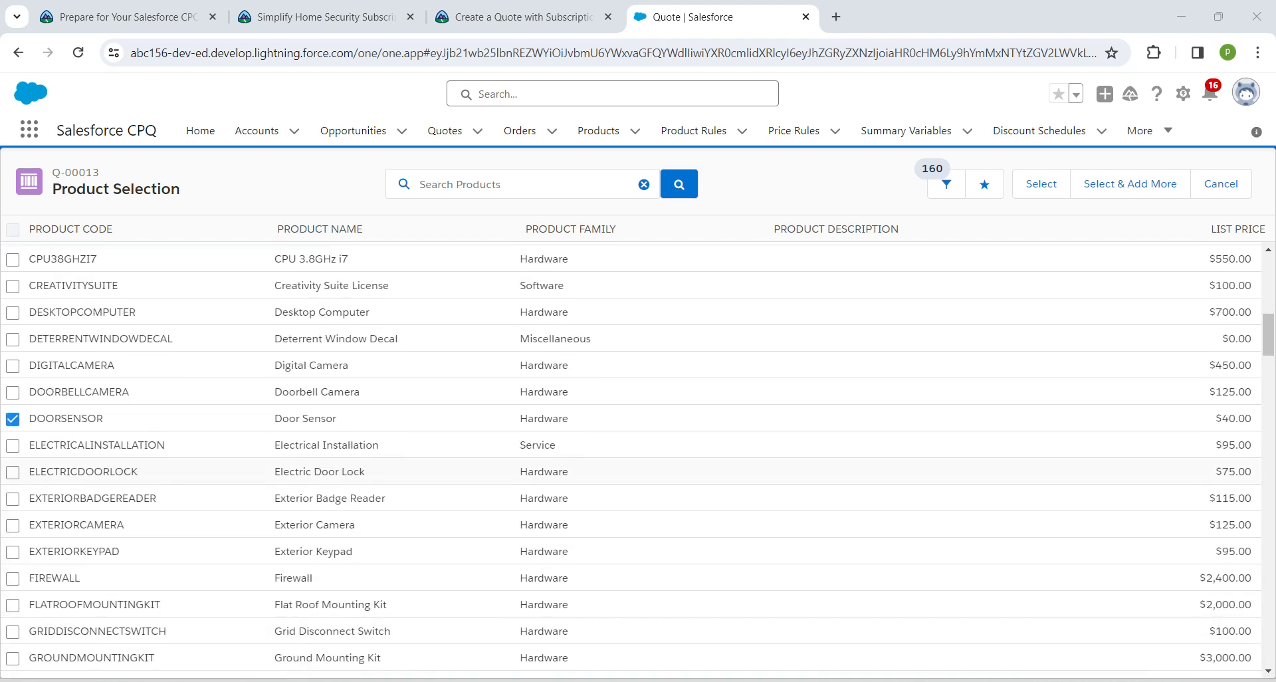
{"action": "left_click", "coordinate": [13, 526]}
{"action": "scroll", "coordinate": [638, 458], "scroll_direction": "down", "scroll_amount": 5}
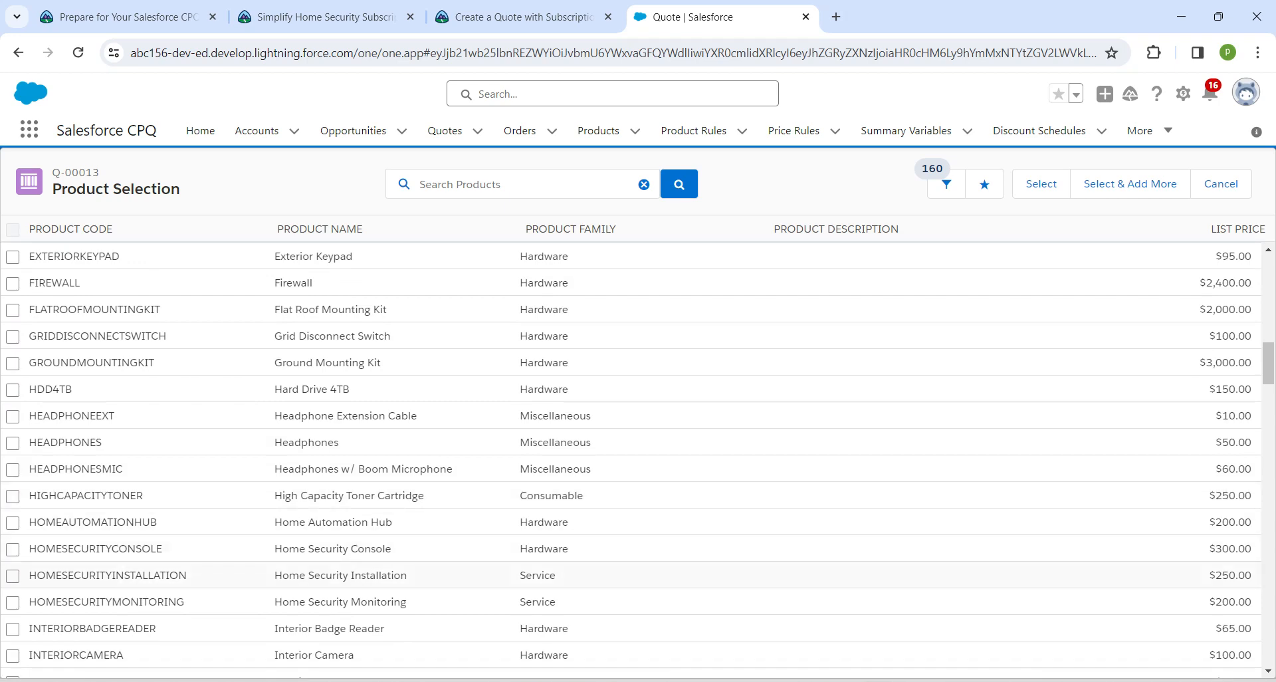
{"action": "left_click", "coordinate": [12, 576]}
Step: Mark Window Sensor as well and add all the marked products to the One-time Purchases group
{"action": "scroll", "coordinate": [638, 459], "scroll_direction": "down", "scroll_amount": 16}
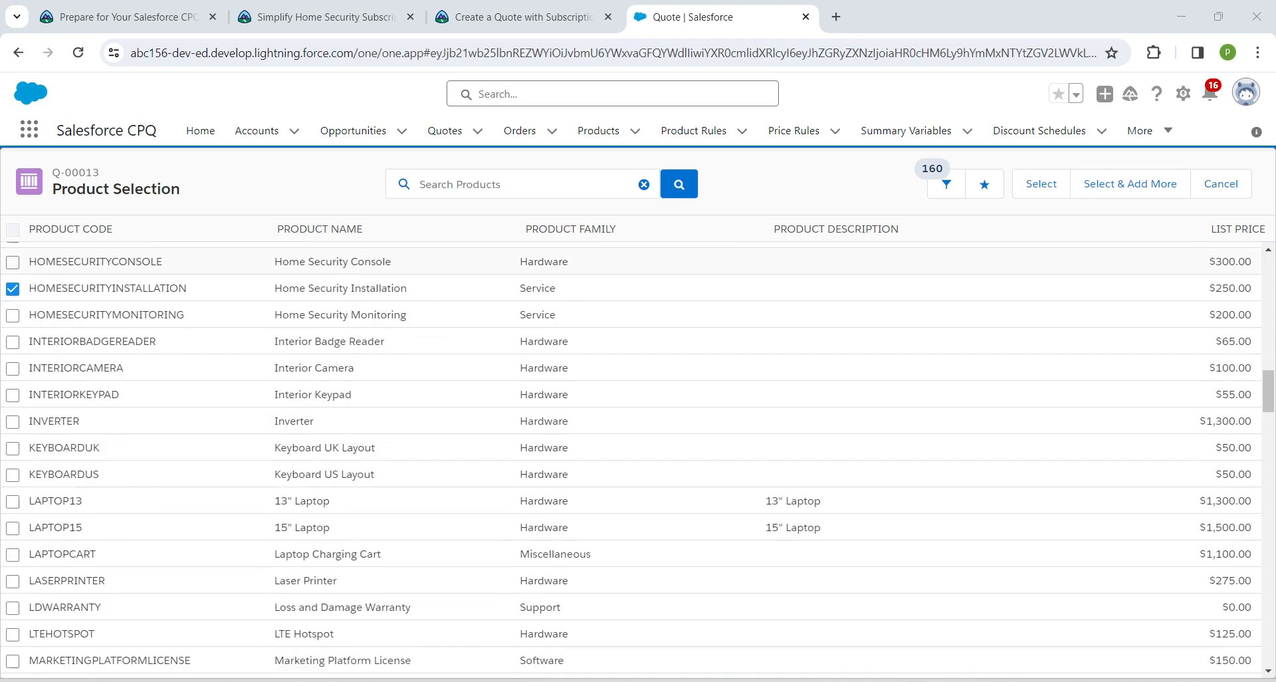
{"action": "scroll", "coordinate": [638, 458], "scroll_direction": "down", "scroll_amount": 20}
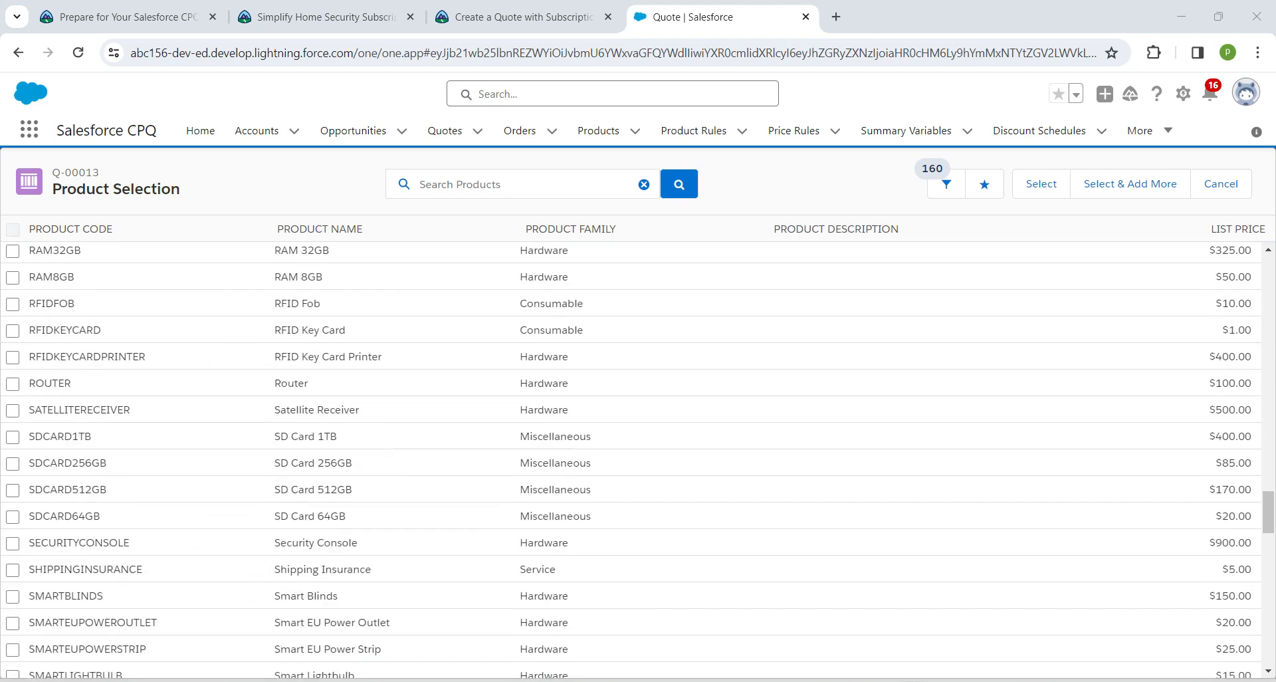
{"action": "scroll", "coordinate": [638, 459], "scroll_direction": "down", "scroll_amount": 3}
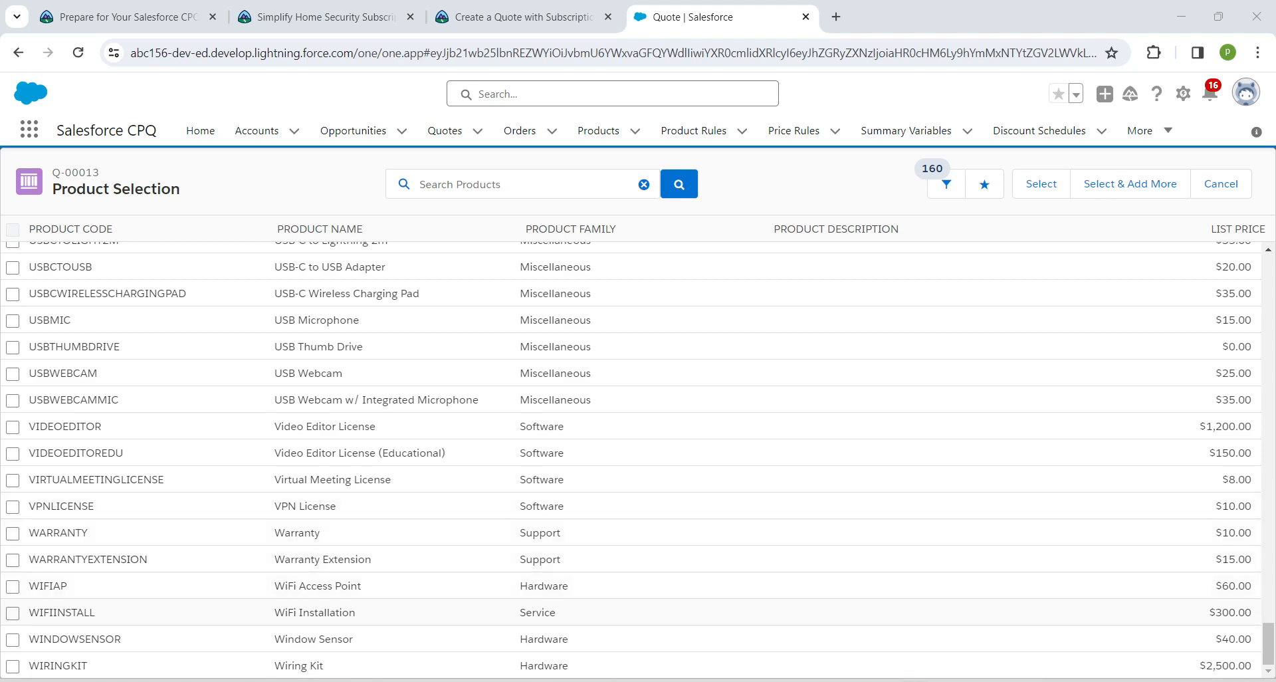
{"action": "scroll", "coordinate": [637, 459], "scroll_direction": "up", "scroll_amount": 20}
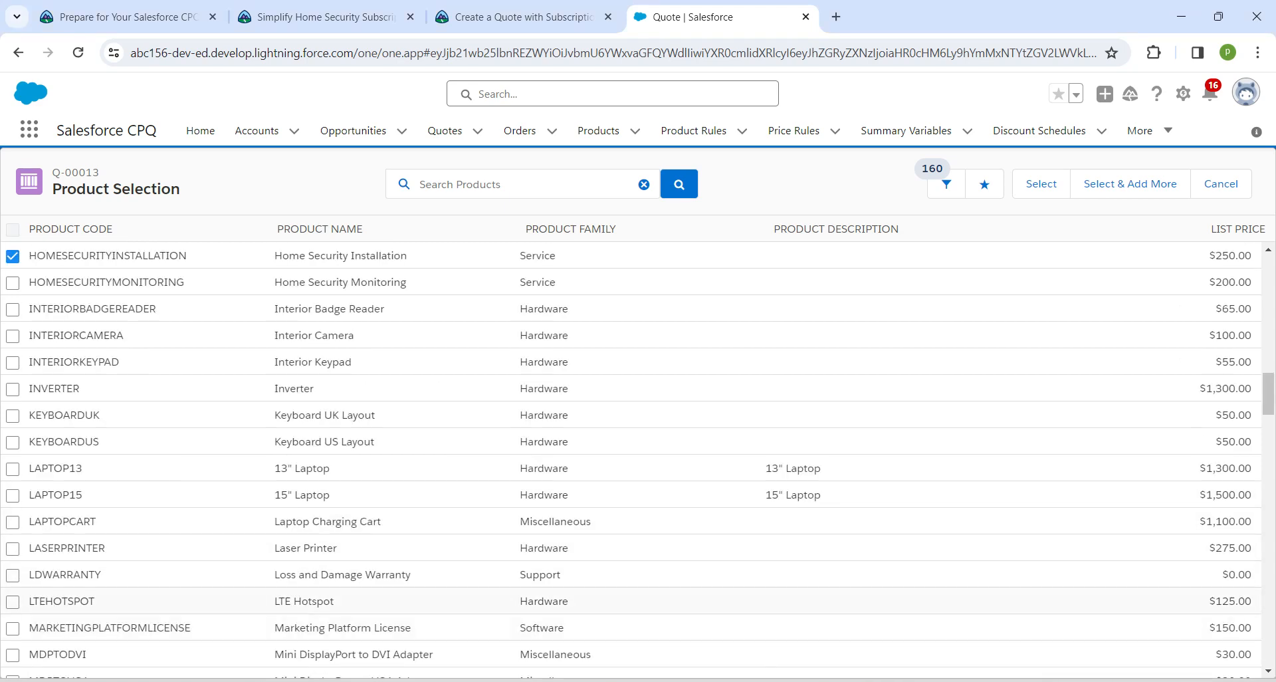
{"action": "scroll", "coordinate": [638, 458], "scroll_direction": "down", "scroll_amount": 20}
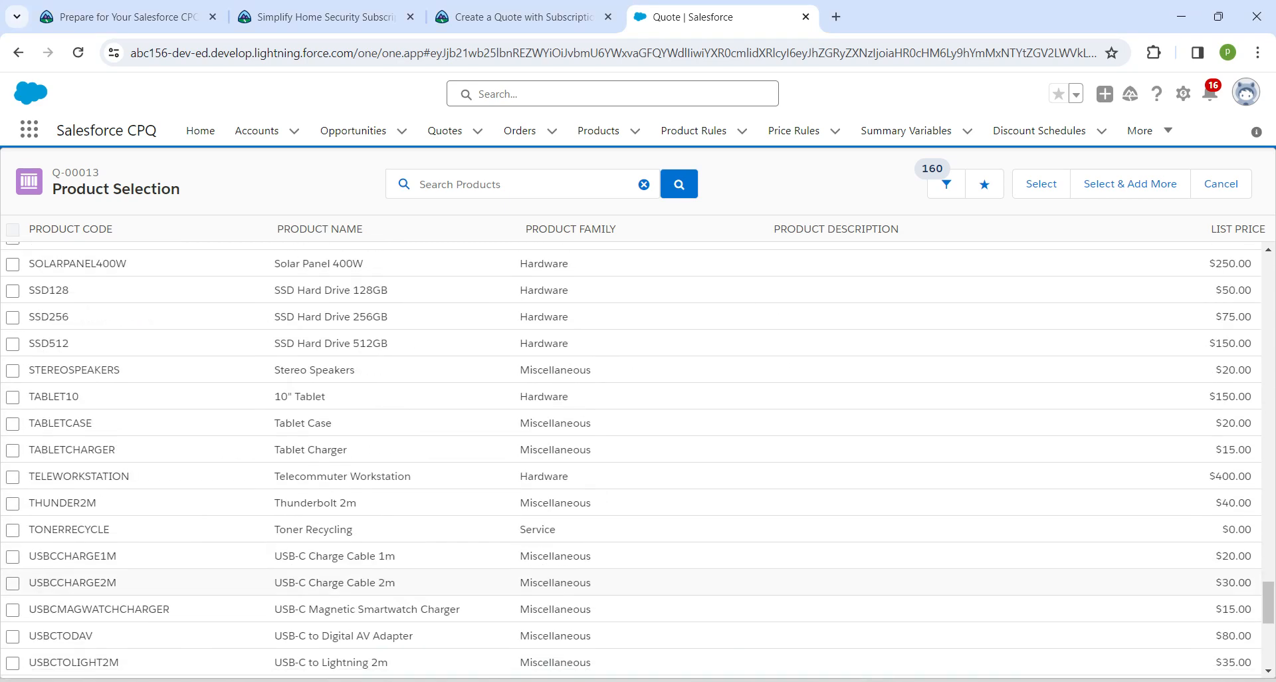
{"action": "scroll", "coordinate": [638, 458], "scroll_direction": "down", "scroll_amount": 1}
{"action": "scroll", "coordinate": [637, 598], "scroll_direction": "up", "scroll_amount": 4}
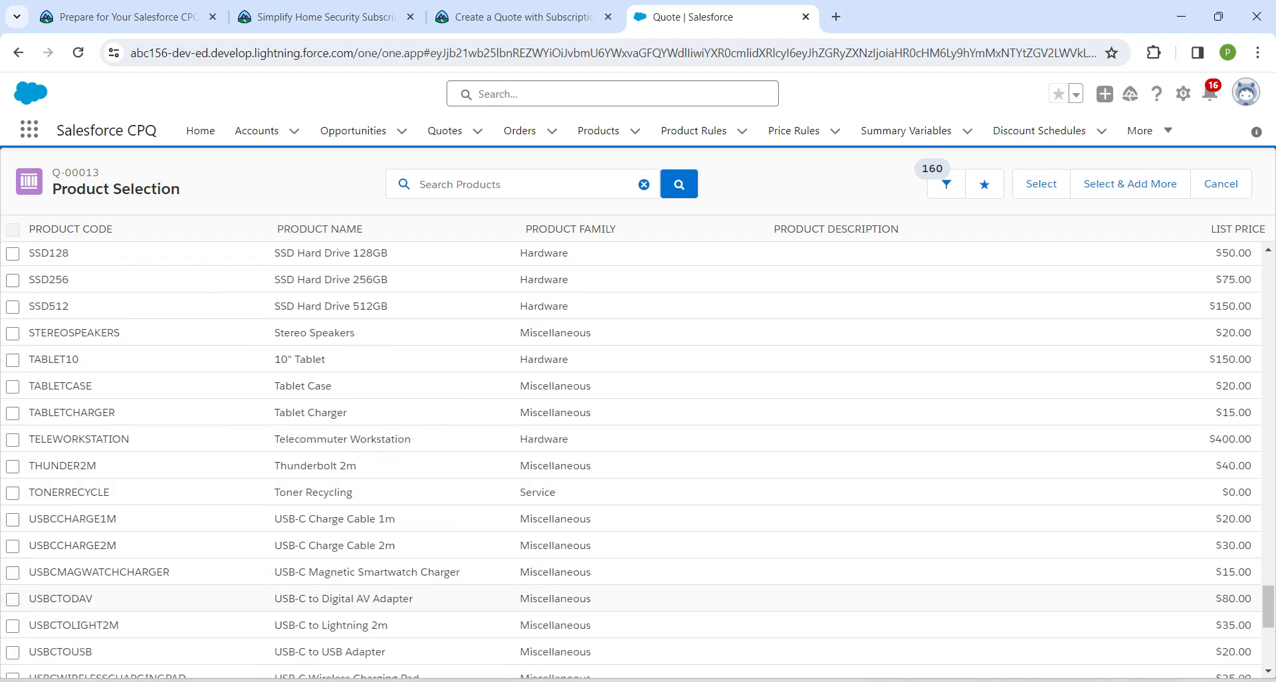
{"action": "scroll", "coordinate": [638, 598], "scroll_direction": "down", "scroll_amount": 6}
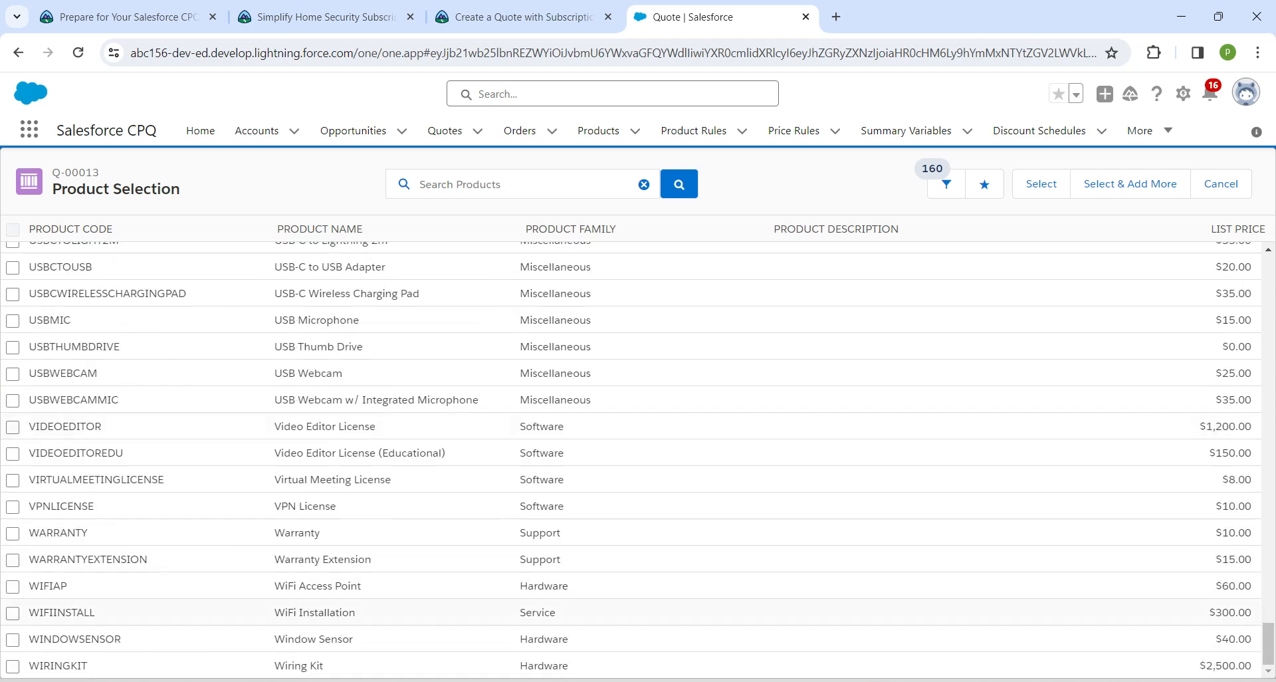
{"action": "left_click", "coordinate": [13, 640]}
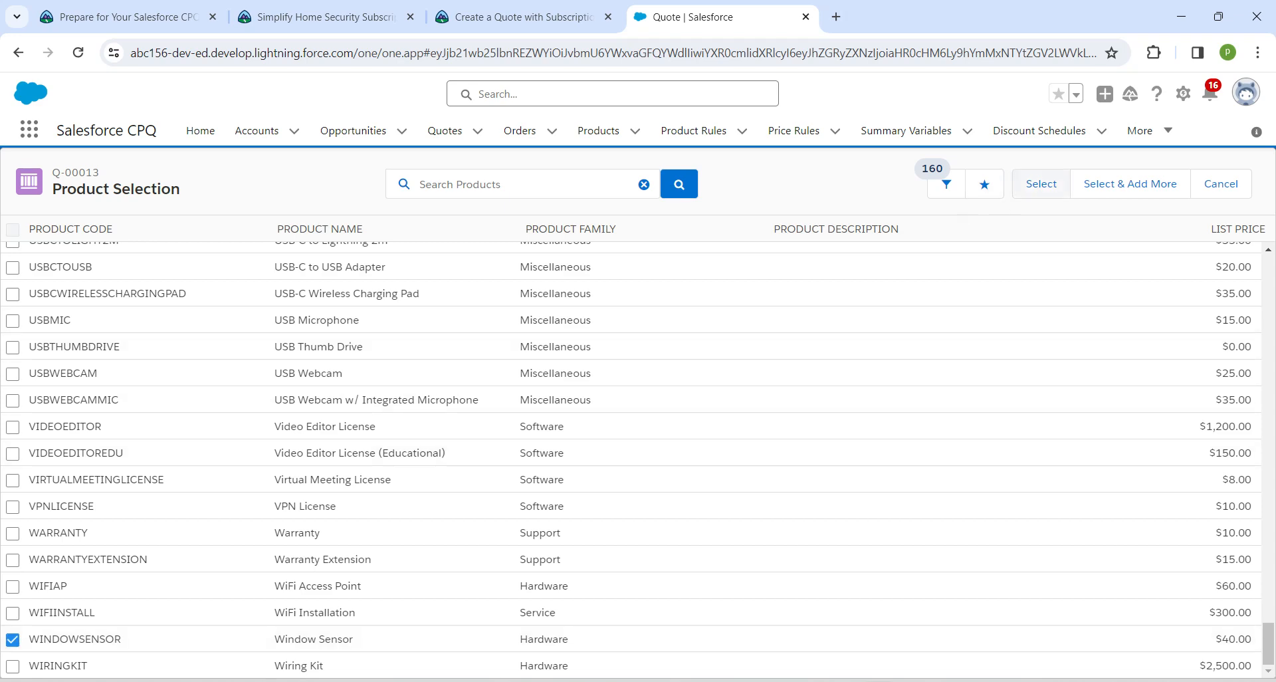
{"action": "left_click", "coordinate": [1041, 183]}
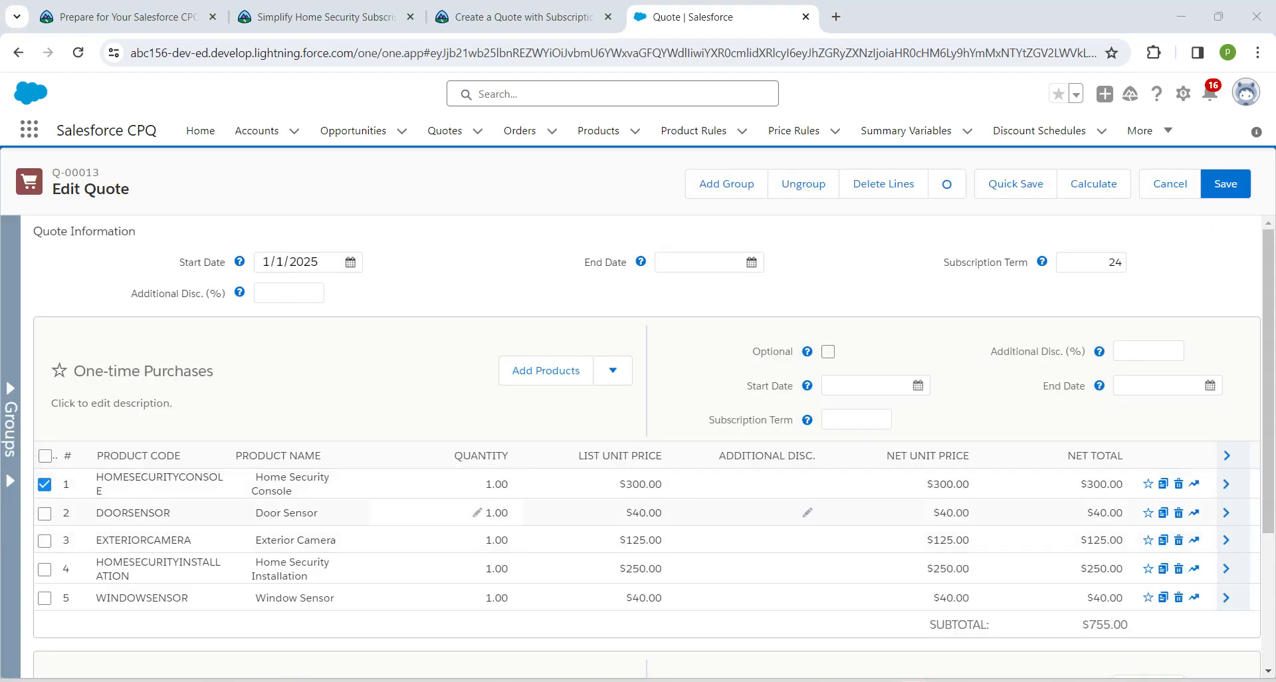
Step: Deselect the Home Security Console line and set the Door Sensor quantity to 2
{"action": "left_click", "coordinate": [44, 484]}
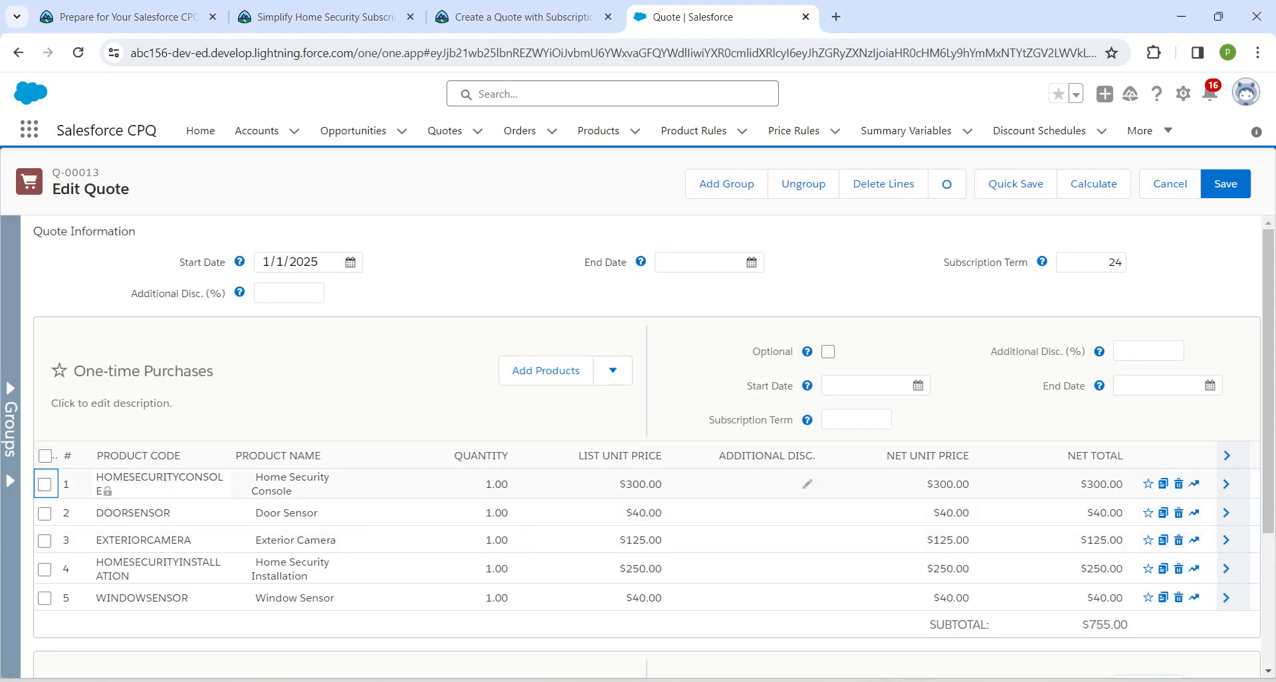
{"action": "left_click", "coordinate": [495, 513]}
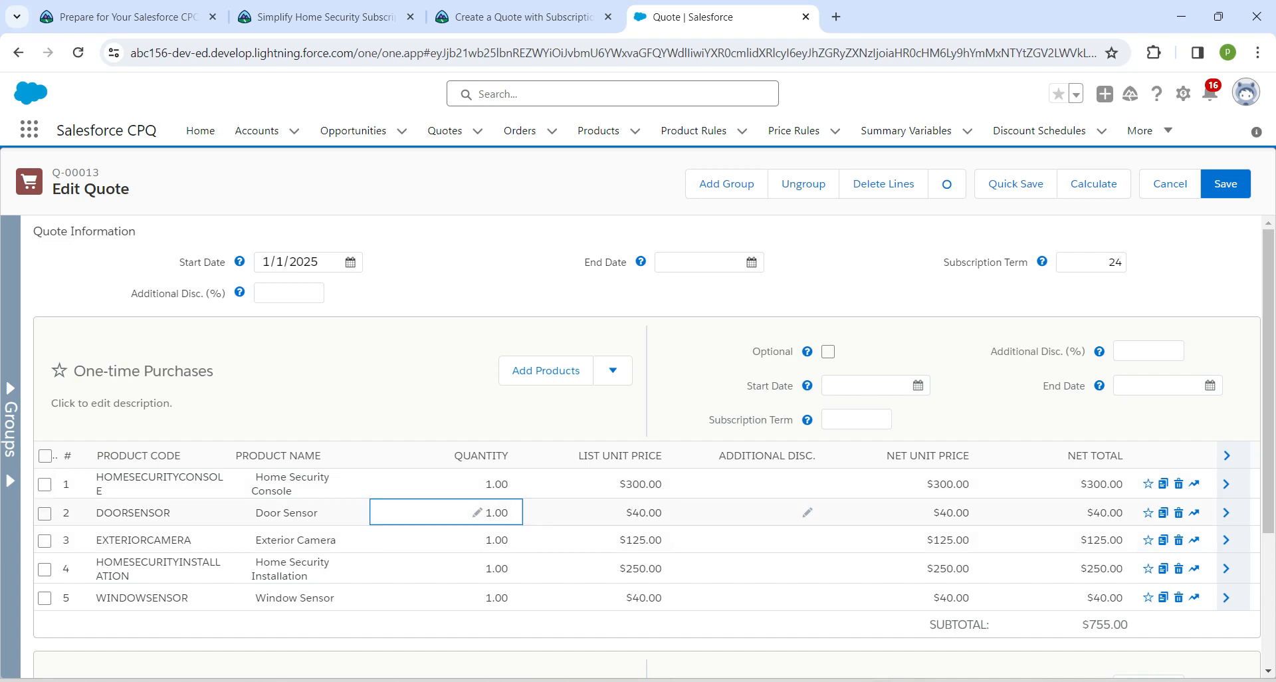
{"action": "double_click", "coordinate": [495, 512]}
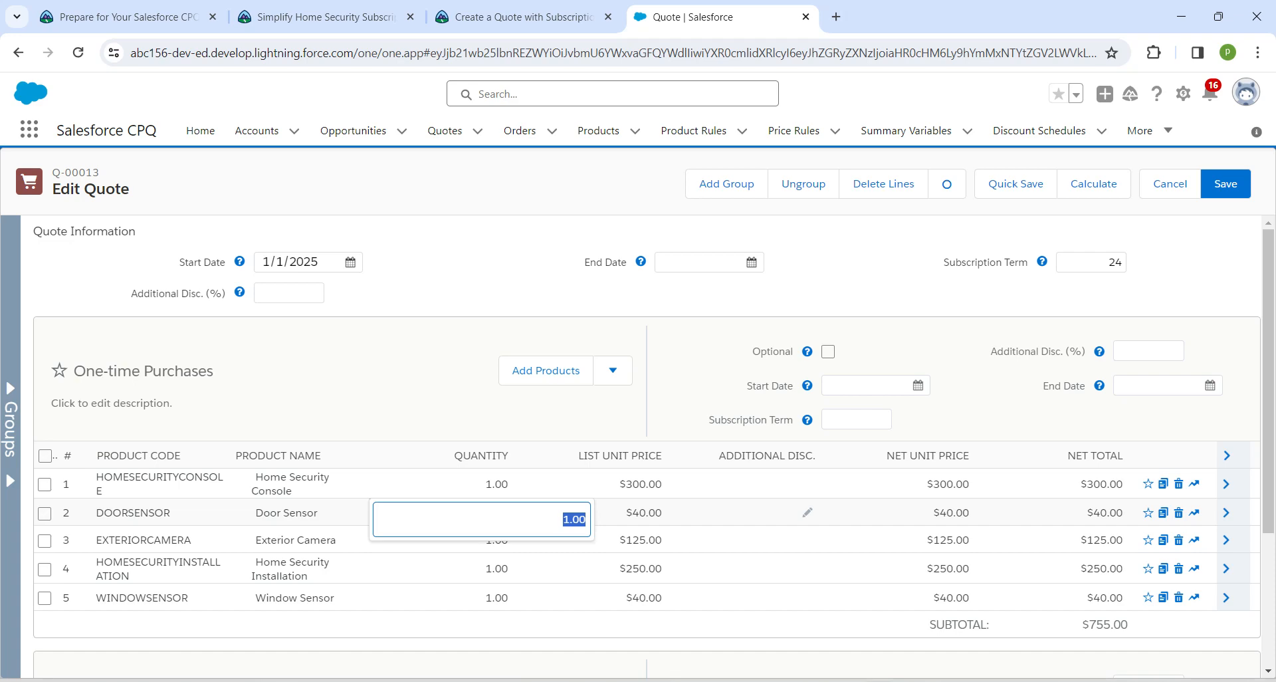
{"action": "type", "text": "2"}
{"action": "key", "text": "Return"}
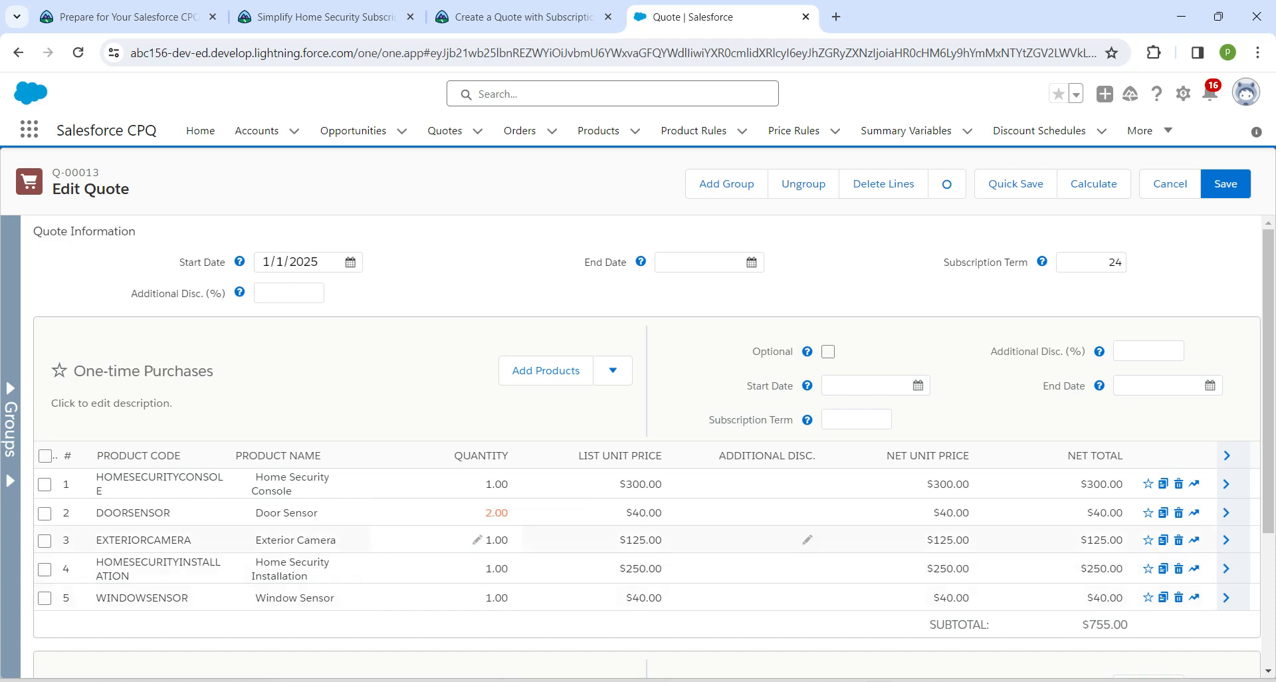
Step: Set the Exterior Camera quantity to 3 and the Window Sensor quantity to 8
{"action": "left_click", "coordinate": [479, 539]}
{"action": "type", "text": "3"}
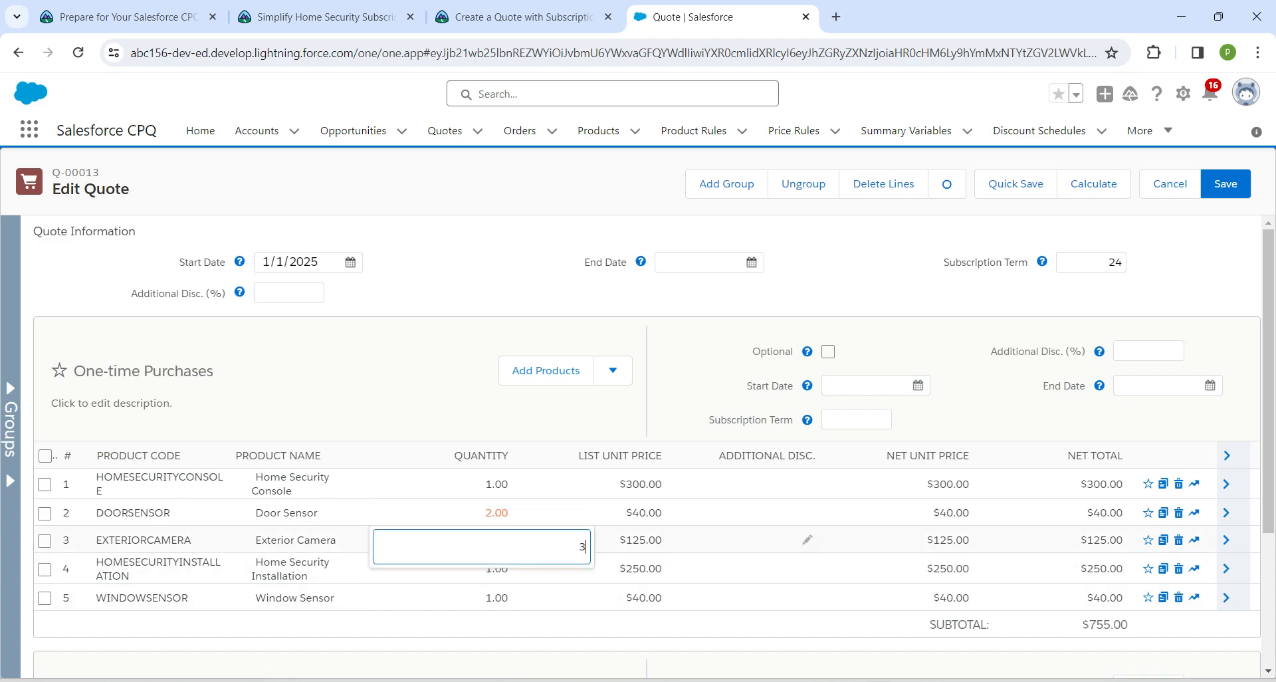
{"action": "key", "text": "Return"}
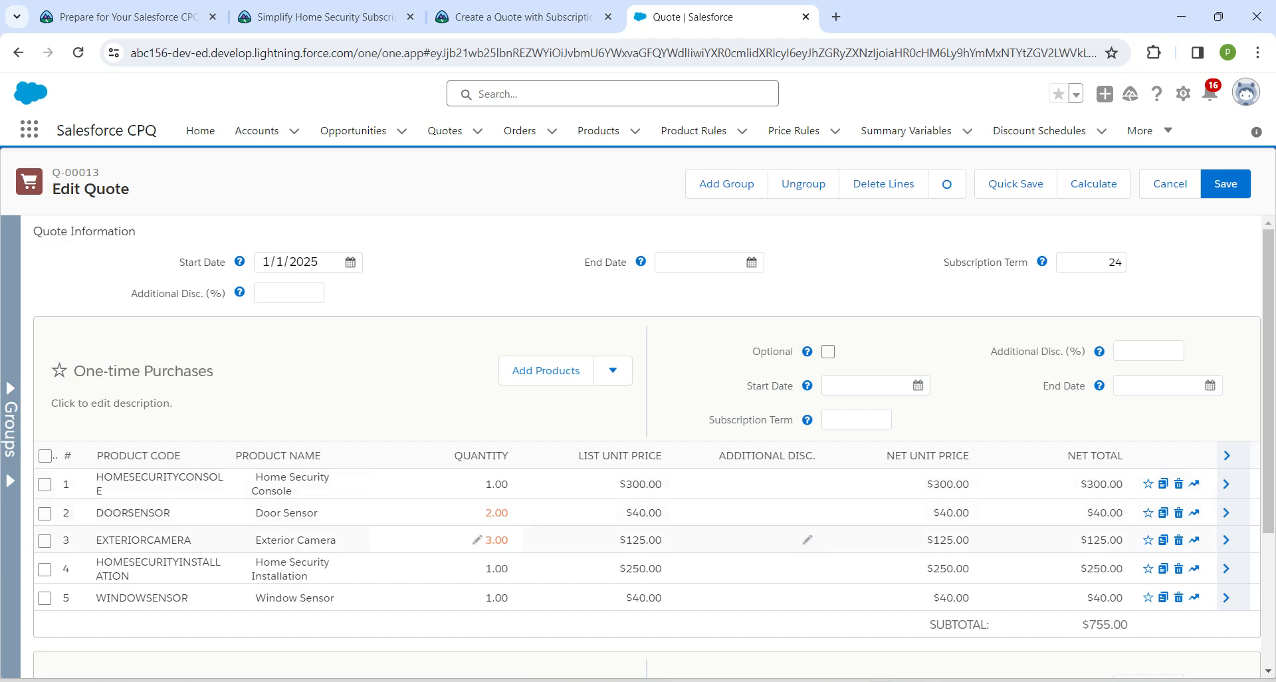
{"action": "left_click", "coordinate": [477, 598]}
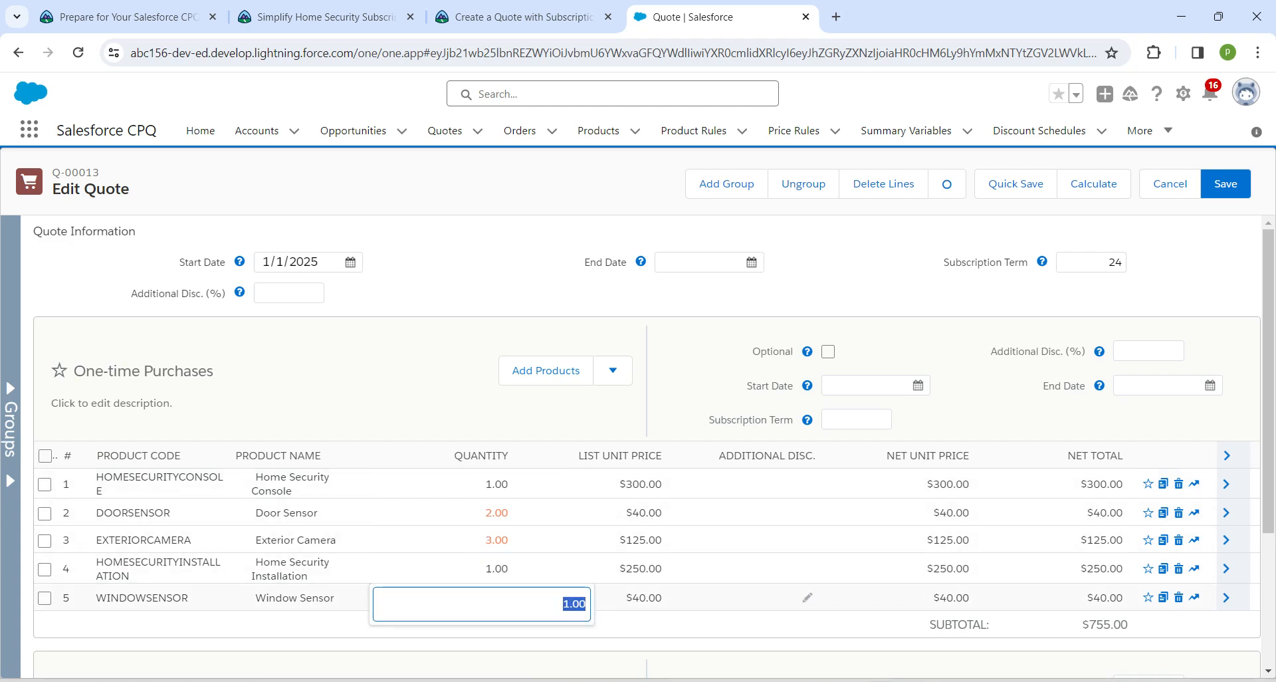
{"action": "type", "text": "8"}
{"action": "key", "text": "Return"}
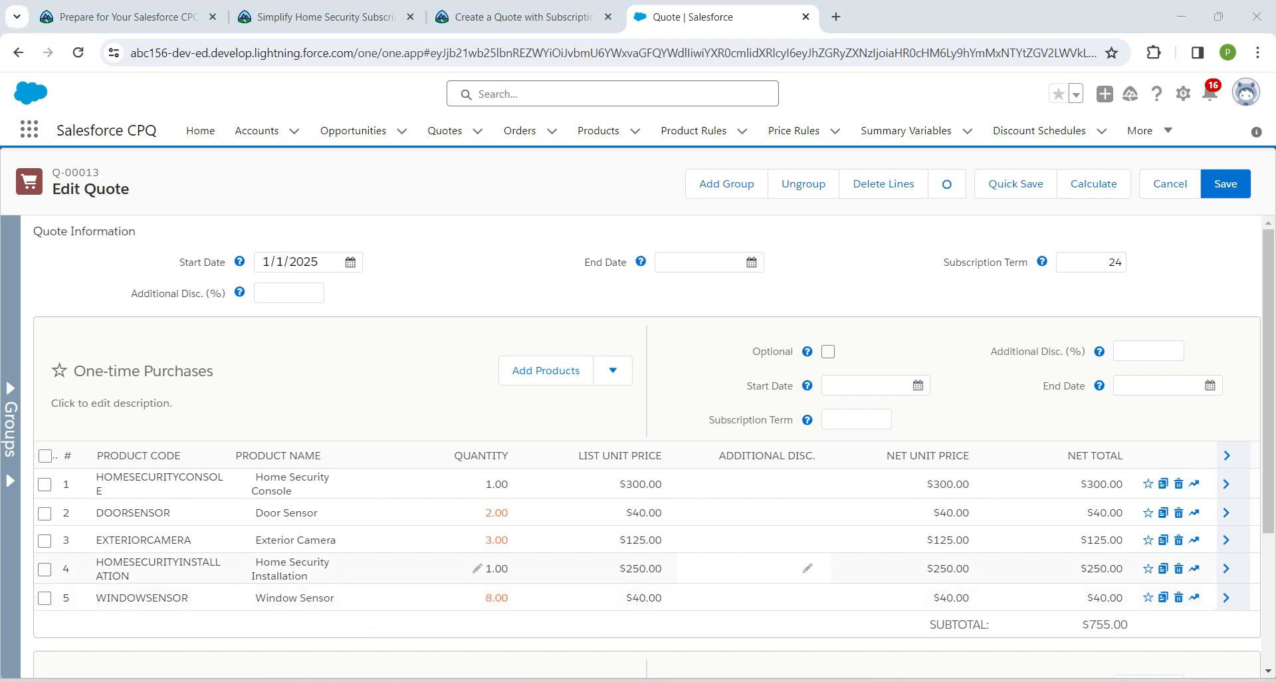
Step: Start adding products to the Ongoing Services group and mark Home Security Monitoring and Mobile Monitoring App
{"action": "scroll", "coordinate": [638, 445], "scroll_direction": "down", "scroll_amount": 3}
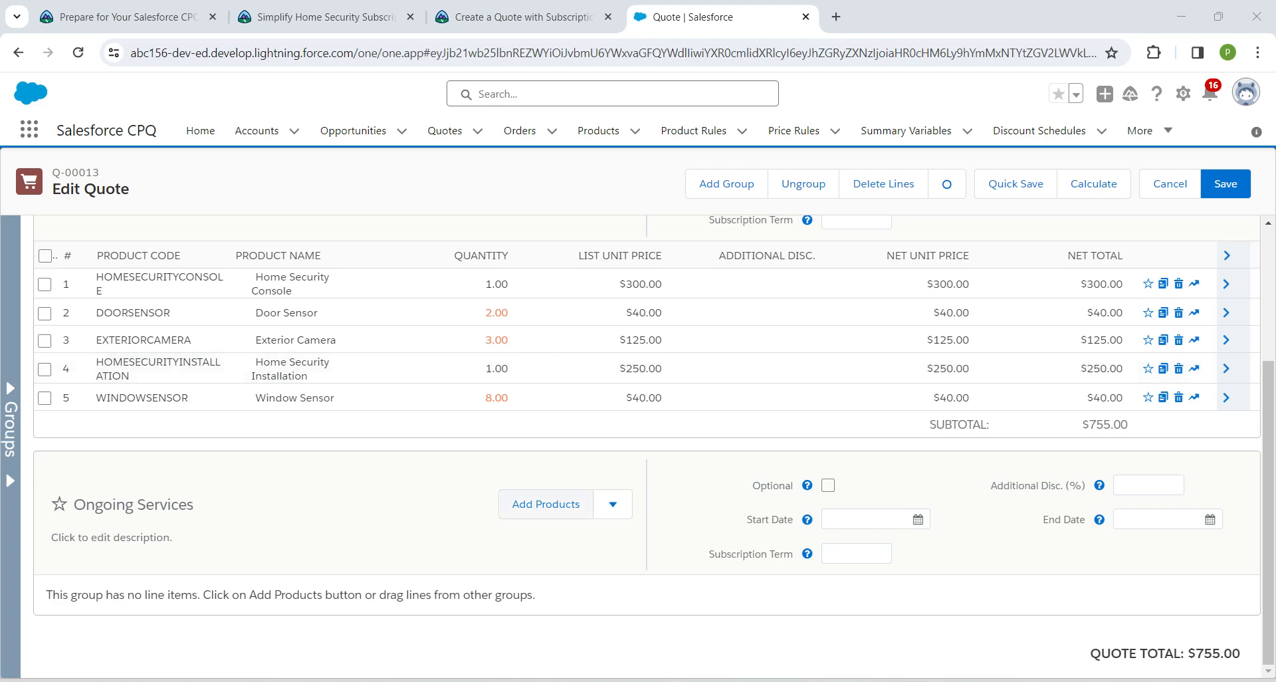
{"action": "left_click", "coordinate": [546, 504]}
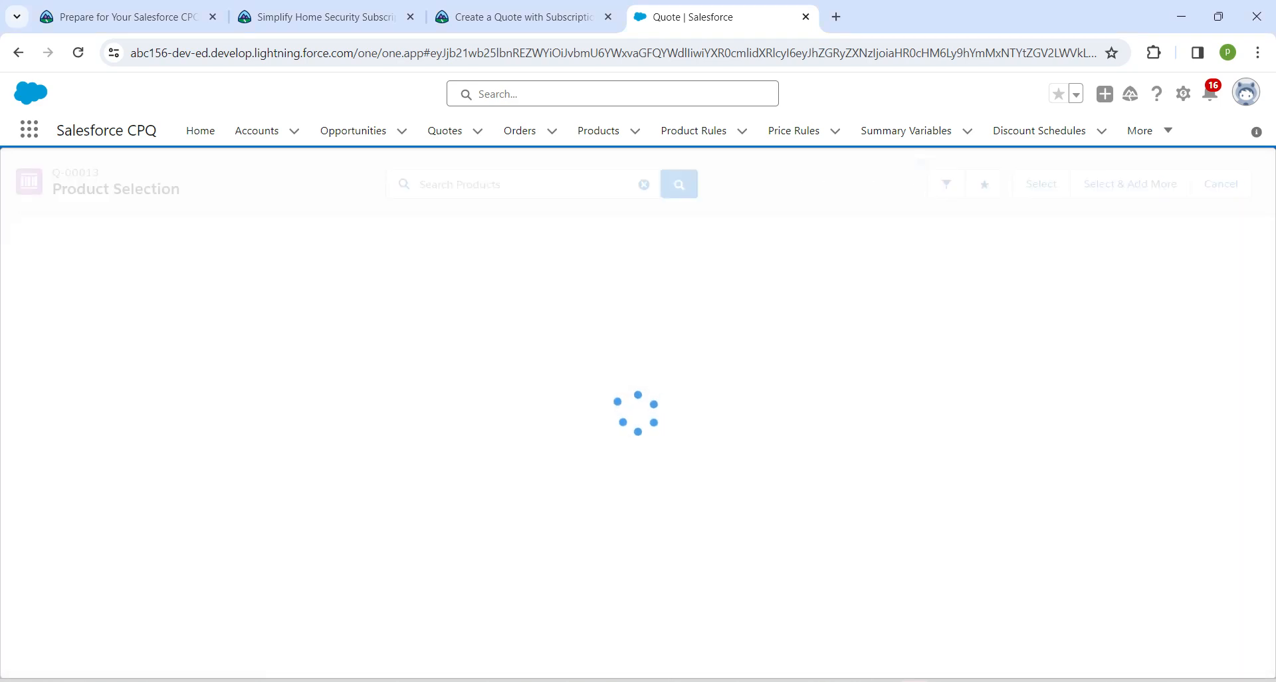
{"action": "scroll", "coordinate": [632, 459], "scroll_direction": "down", "scroll_amount": 12}
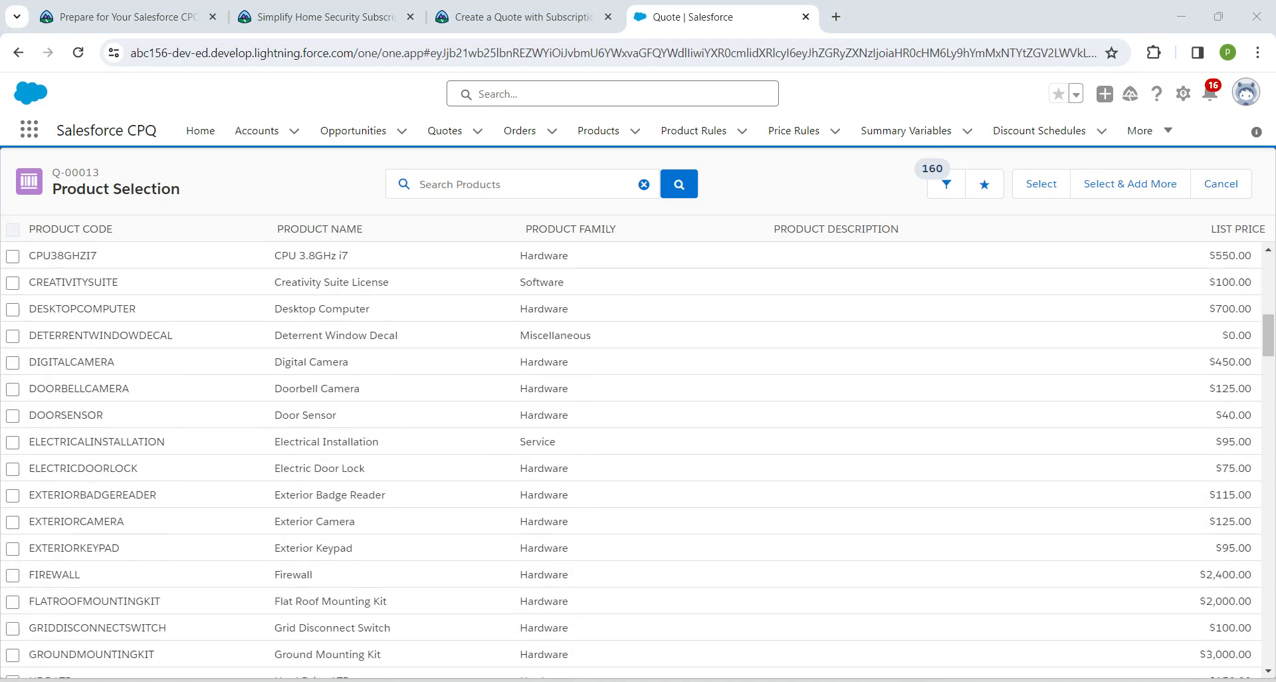
{"action": "scroll", "coordinate": [631, 459], "scroll_direction": "down", "scroll_amount": 1}
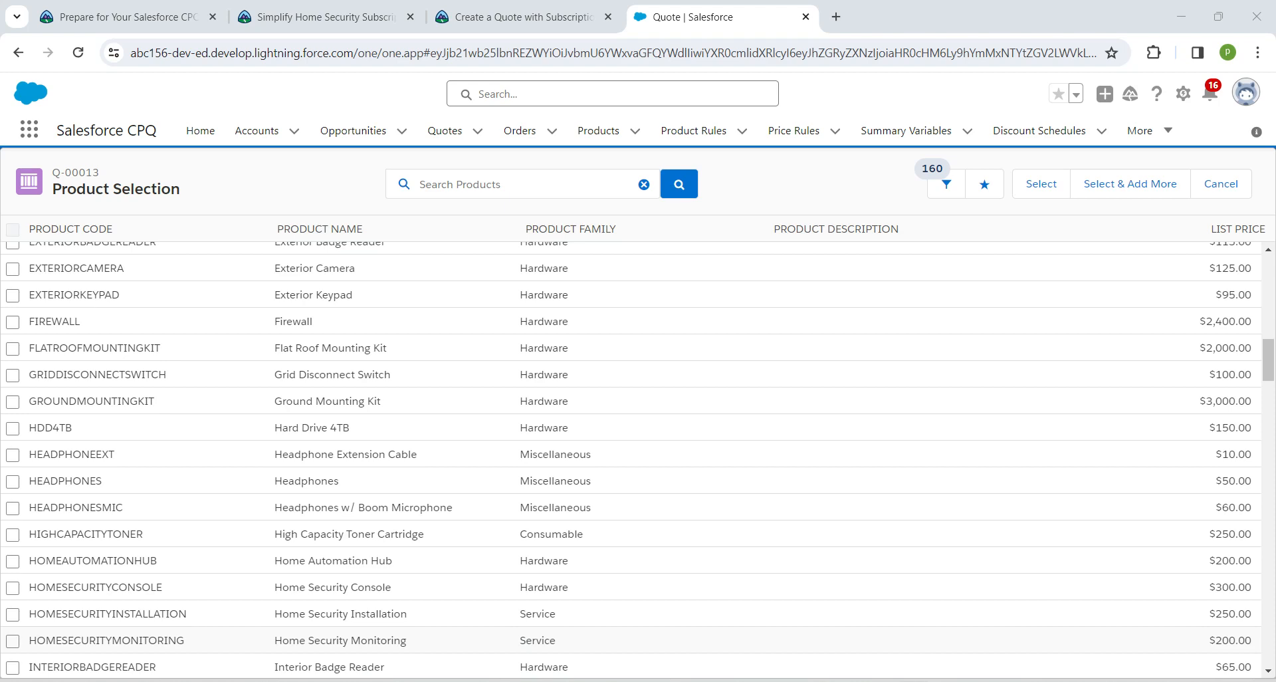
{"action": "left_click", "coordinate": [13, 642]}
{"action": "scroll", "coordinate": [631, 459], "scroll_direction": "down", "scroll_amount": 2}
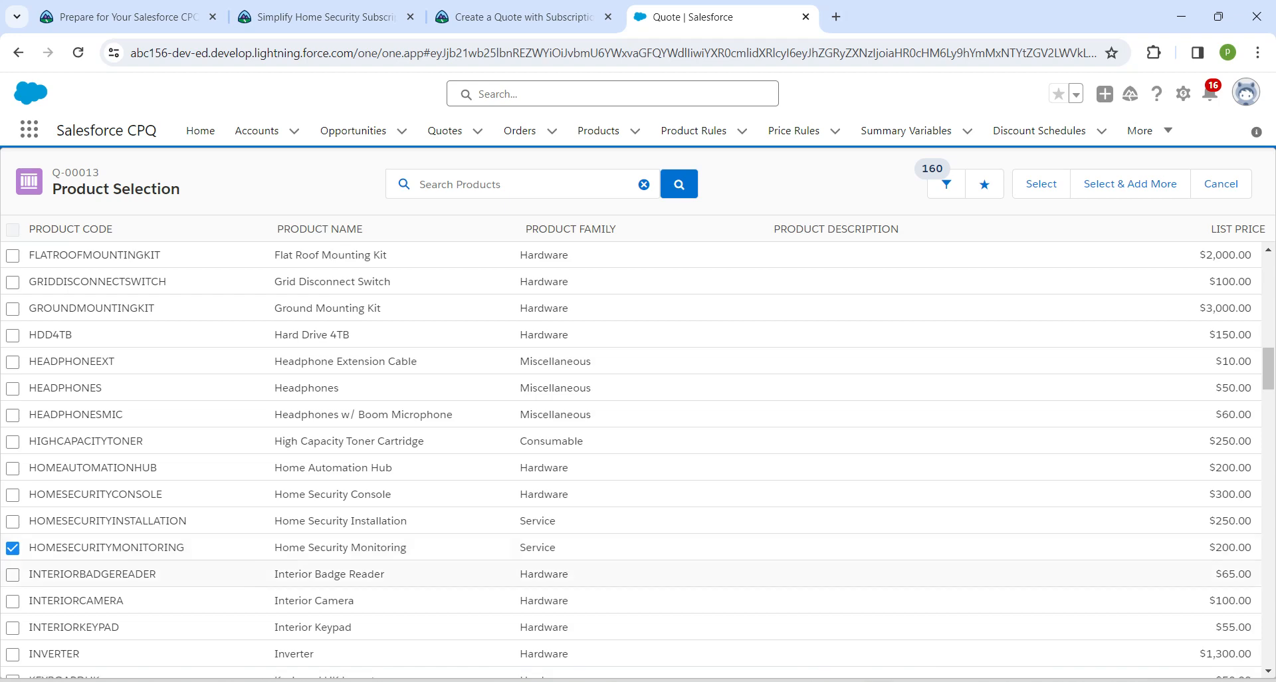
{"action": "scroll", "coordinate": [631, 459], "scroll_direction": "down", "scroll_amount": 8}
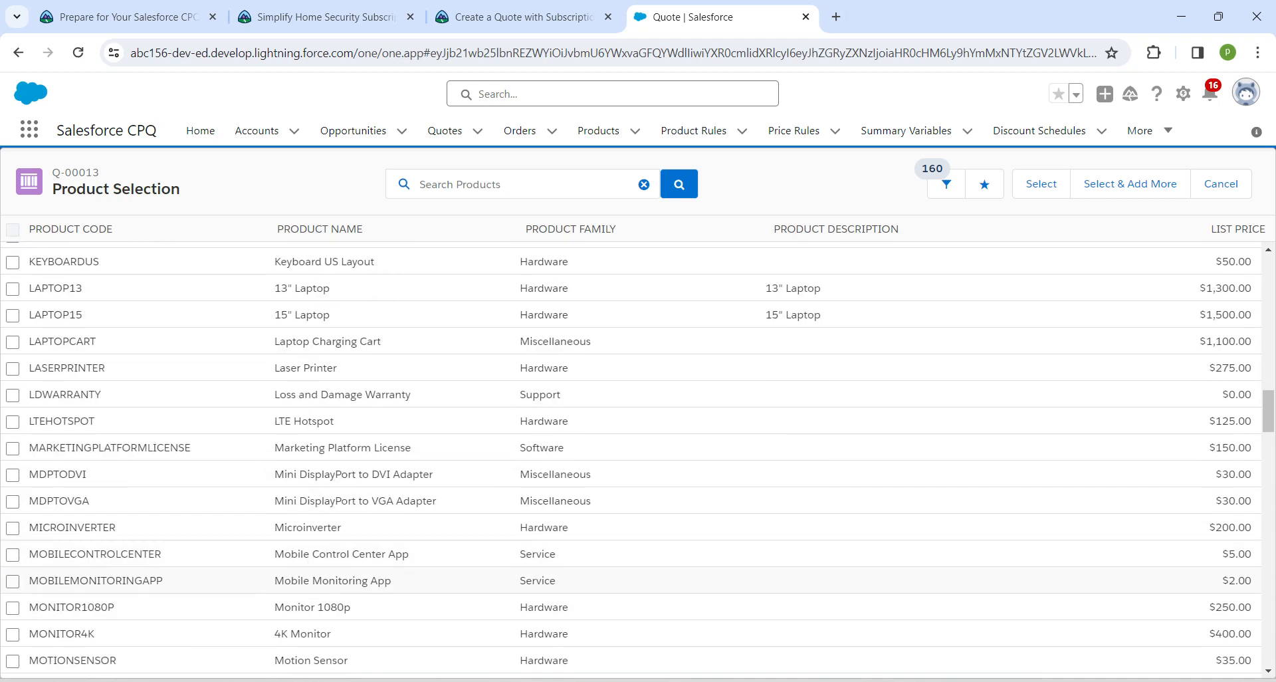
{"action": "left_click", "coordinate": [13, 581]}
Step: Mark Offsite Video Storage 1GB in the product list for the Ongoing Services group
{"action": "scroll", "coordinate": [631, 525], "scroll_direction": "down", "scroll_amount": 3}
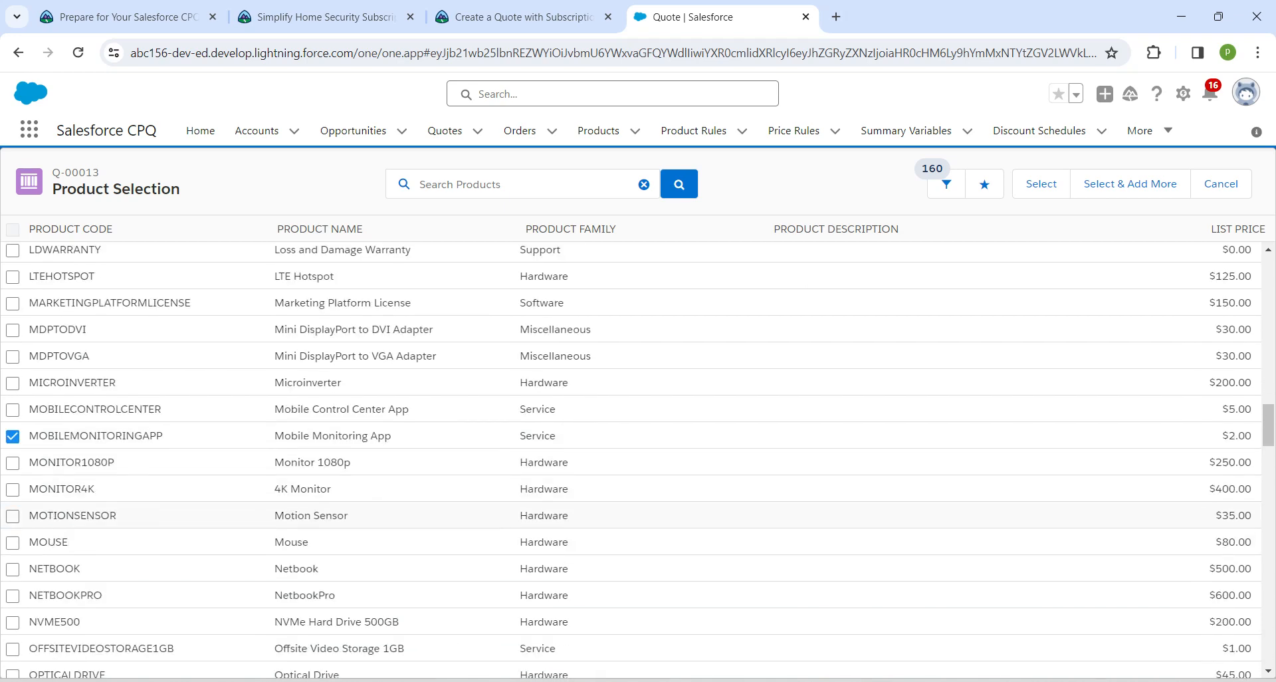
{"action": "scroll", "coordinate": [632, 459], "scroll_direction": "down", "scroll_amount": 10}
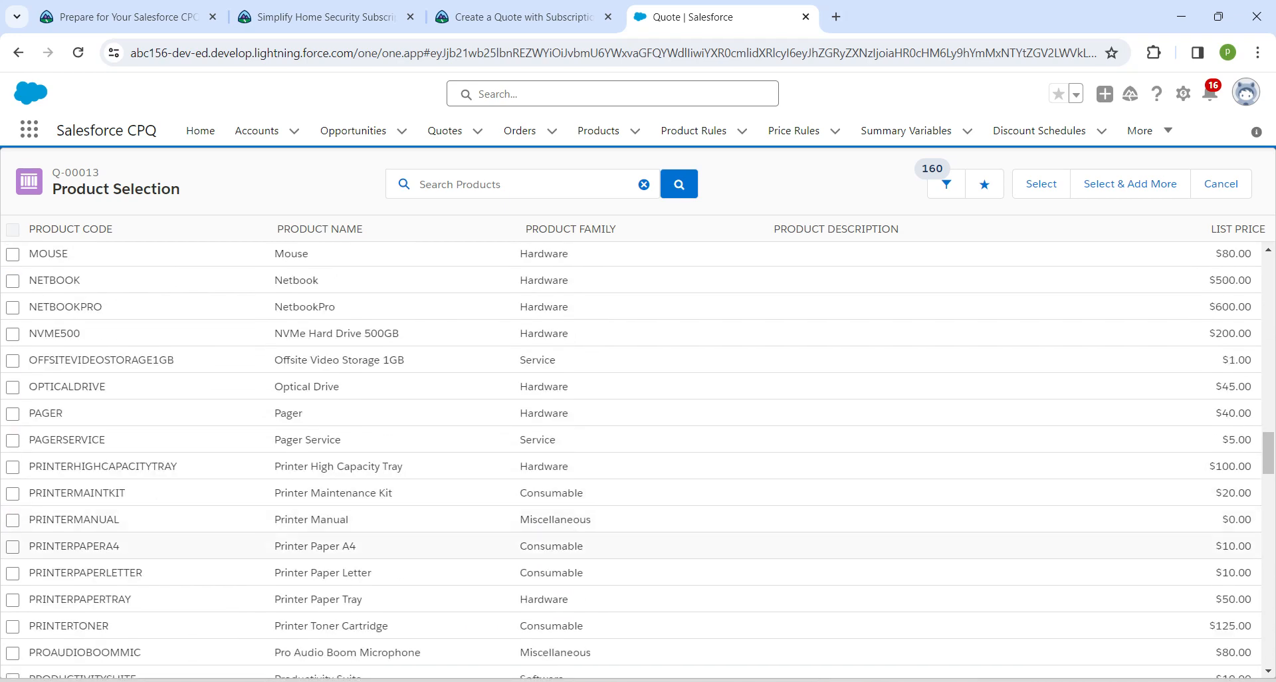
{"action": "scroll", "coordinate": [632, 459], "scroll_direction": "down", "scroll_amount": 15}
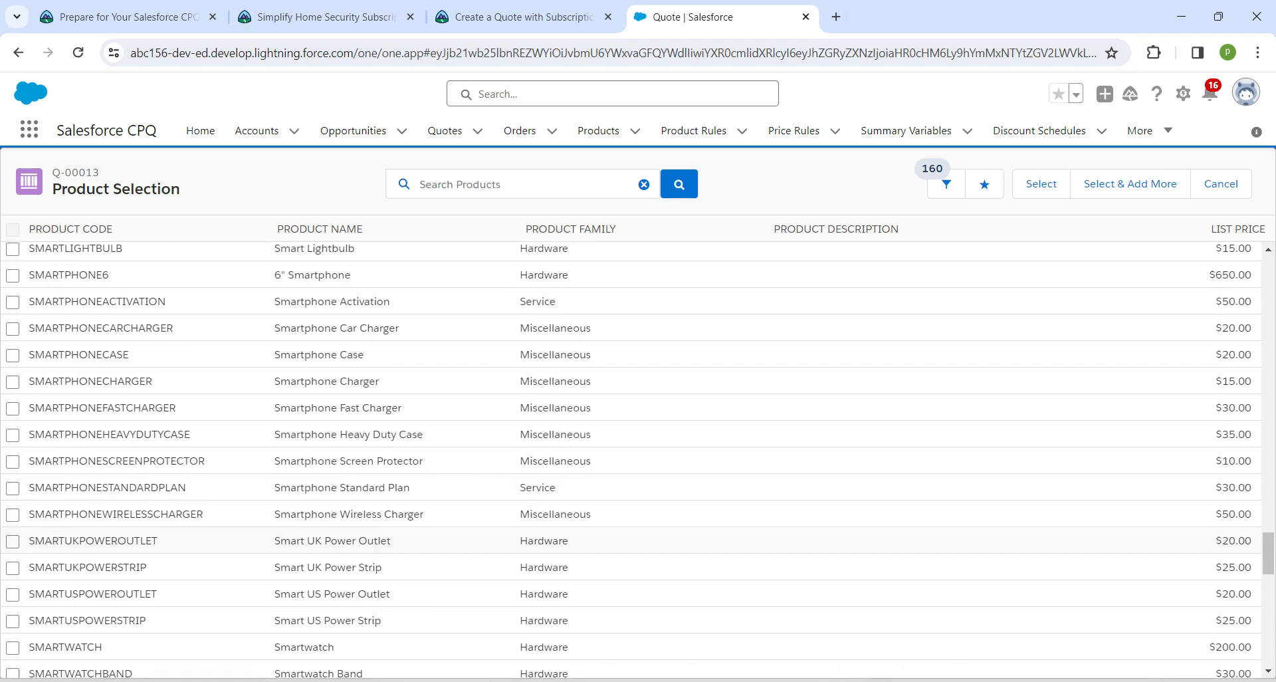
{"action": "scroll", "coordinate": [631, 458], "scroll_direction": "down", "scroll_amount": 5}
{"action": "scroll", "coordinate": [631, 459], "scroll_direction": "up", "scroll_amount": 15}
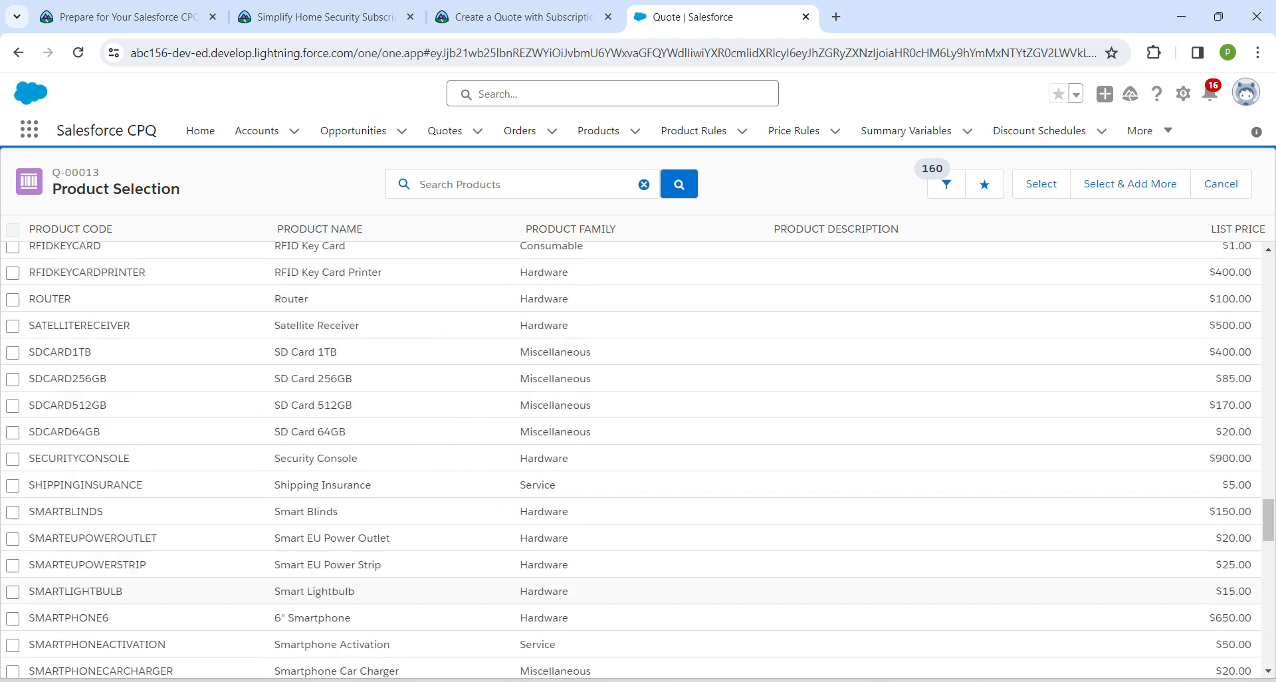
{"action": "scroll", "coordinate": [631, 459], "scroll_direction": "up", "scroll_amount": 6}
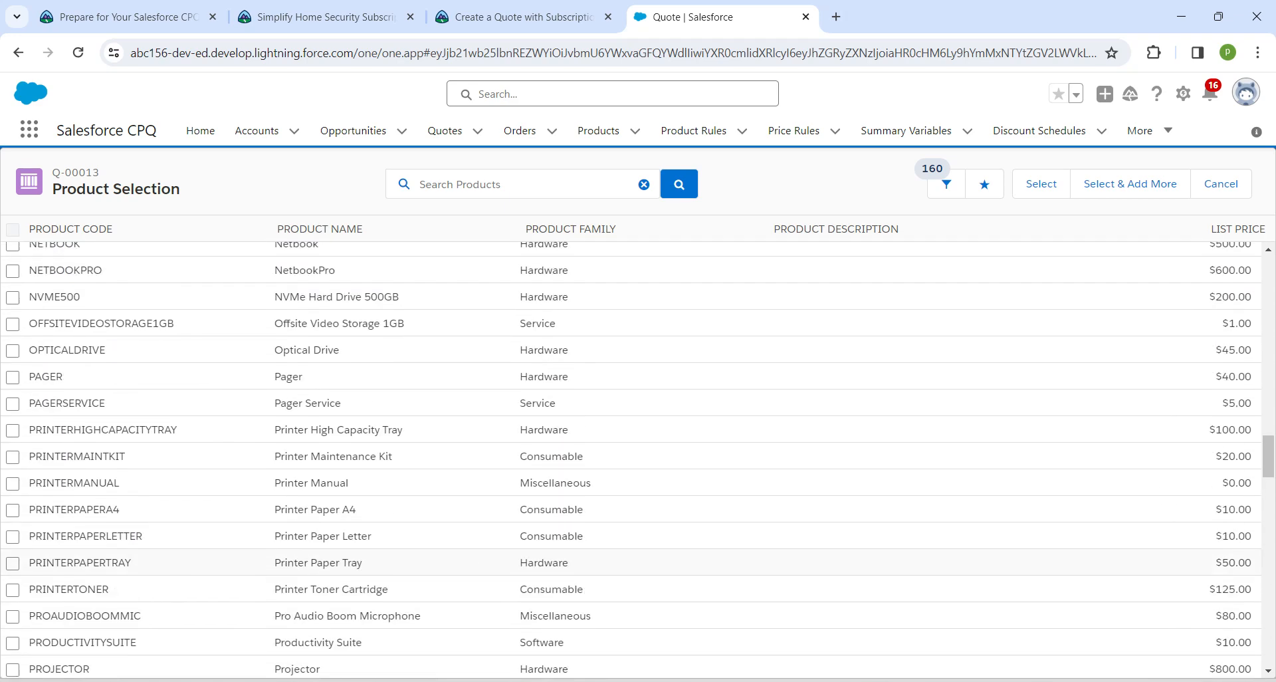
{"action": "scroll", "coordinate": [631, 458], "scroll_direction": "up", "scroll_amount": 1}
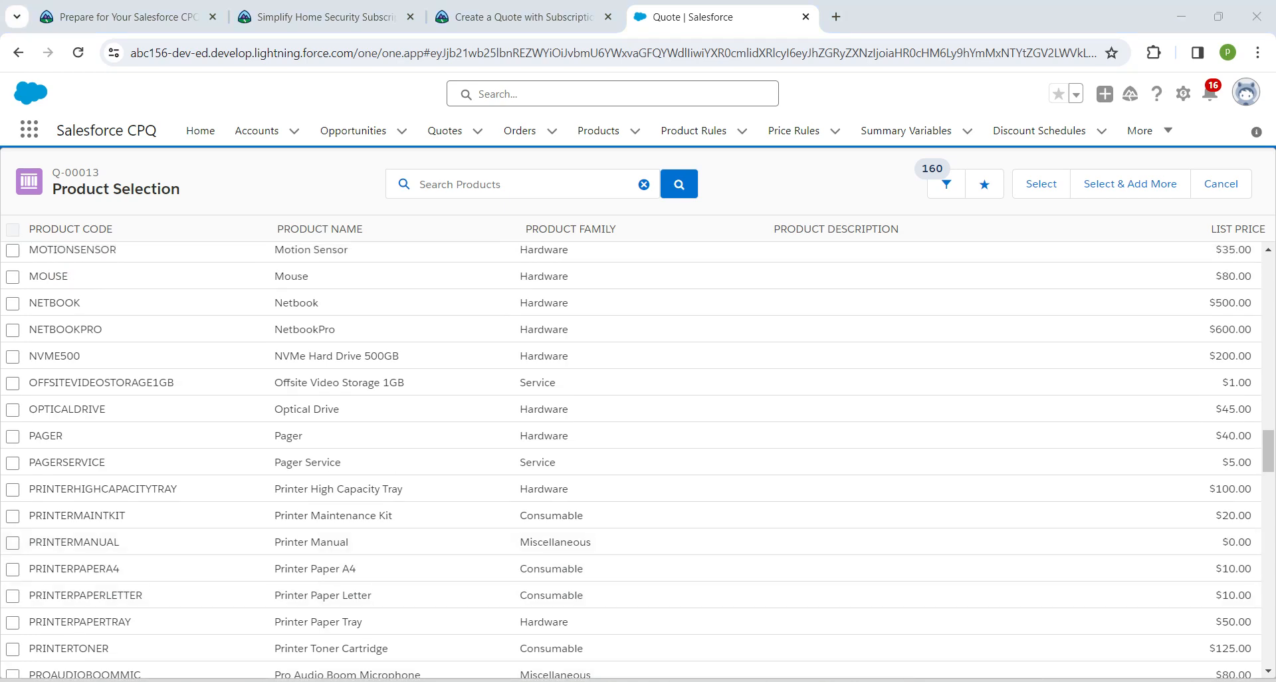
{"action": "scroll", "coordinate": [631, 459], "scroll_direction": "up", "scroll_amount": 1}
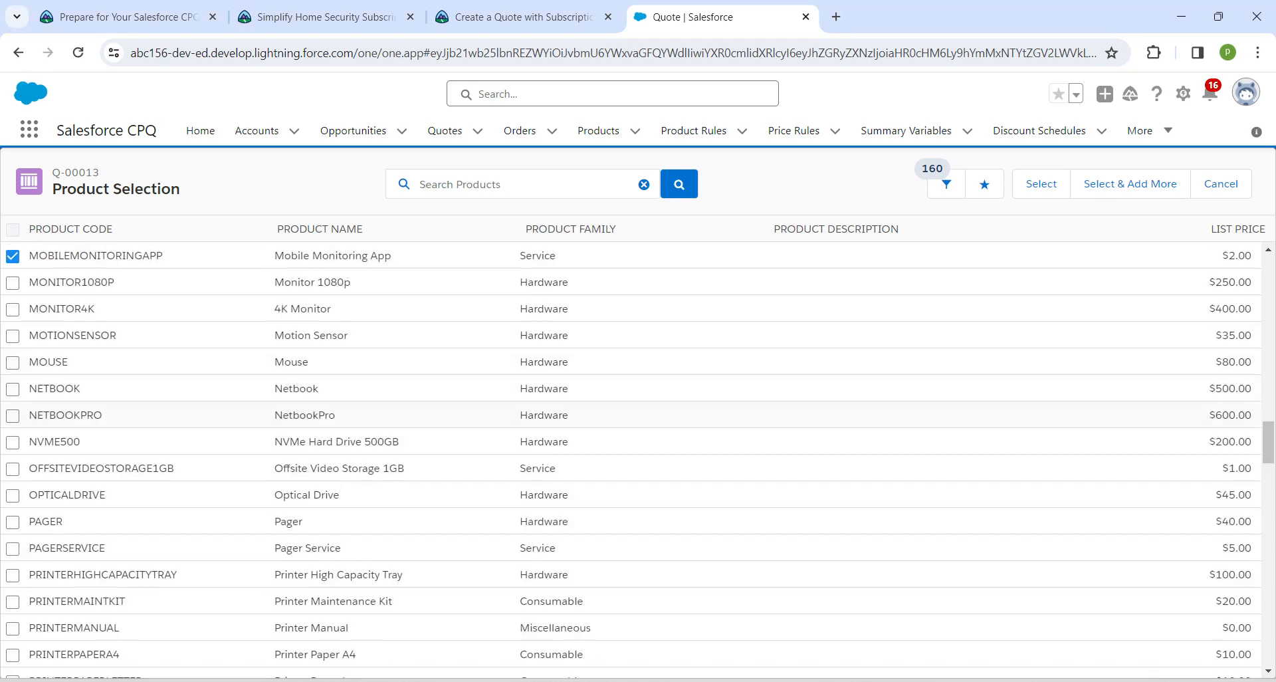
{"action": "left_click", "coordinate": [12, 468]}
Step: Mark Warranty as well and add all the marked products to the Ongoing Services group
{"action": "scroll", "coordinate": [631, 459], "scroll_direction": "down", "scroll_amount": 15}
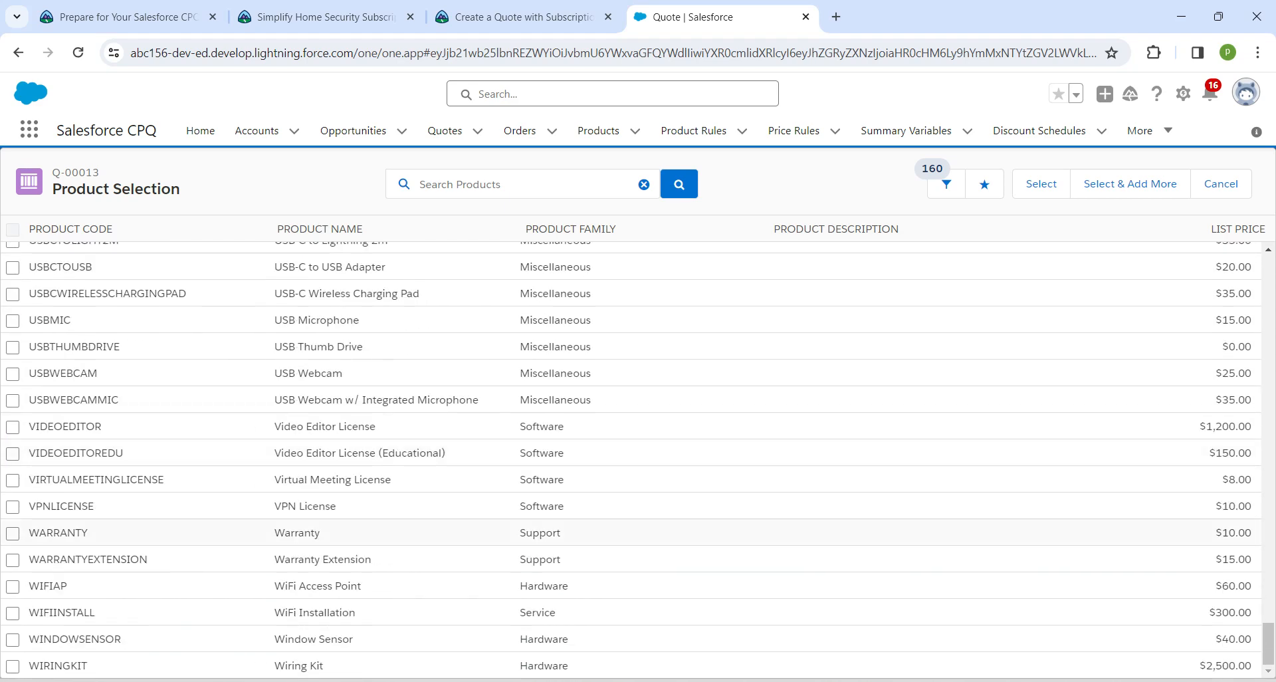
{"action": "left_click", "coordinate": [12, 533]}
{"action": "left_click", "coordinate": [1040, 183]}
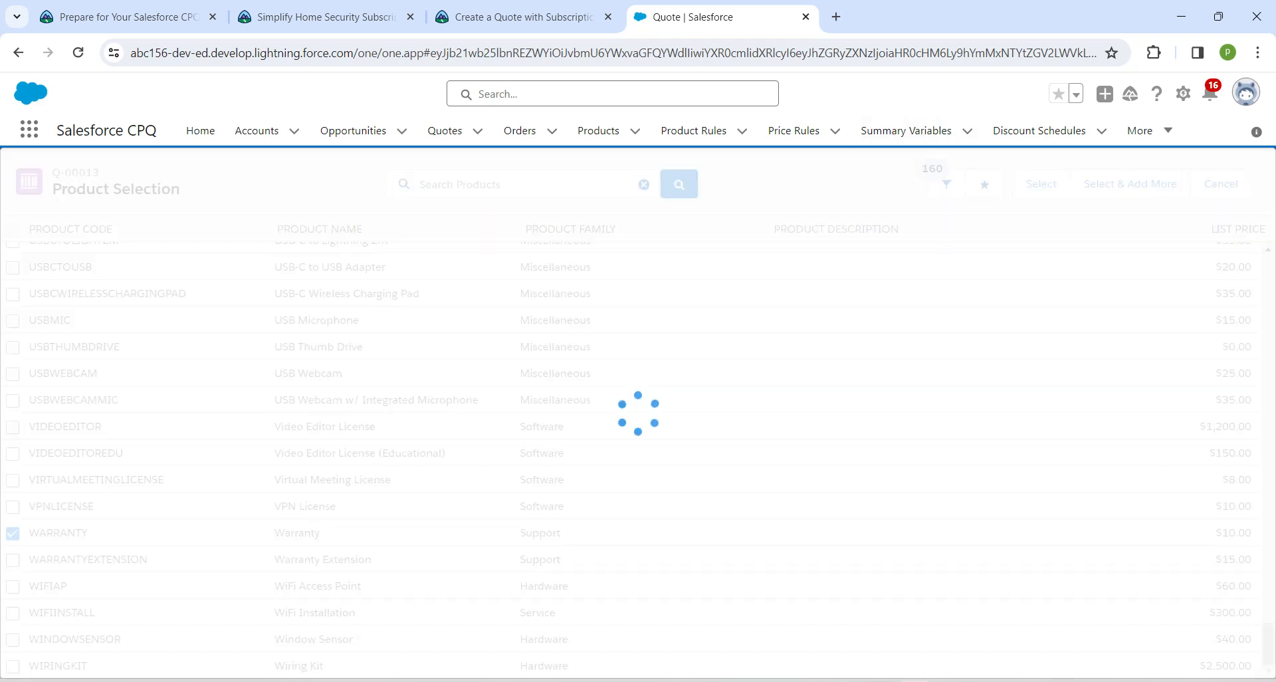
Step: Set the Offsite Video Storage 1GB quantity to 2 in the Ongoing Services group and save the quote lines
{"action": "scroll", "coordinate": [644, 445], "scroll_direction": "down", "scroll_amount": 5}
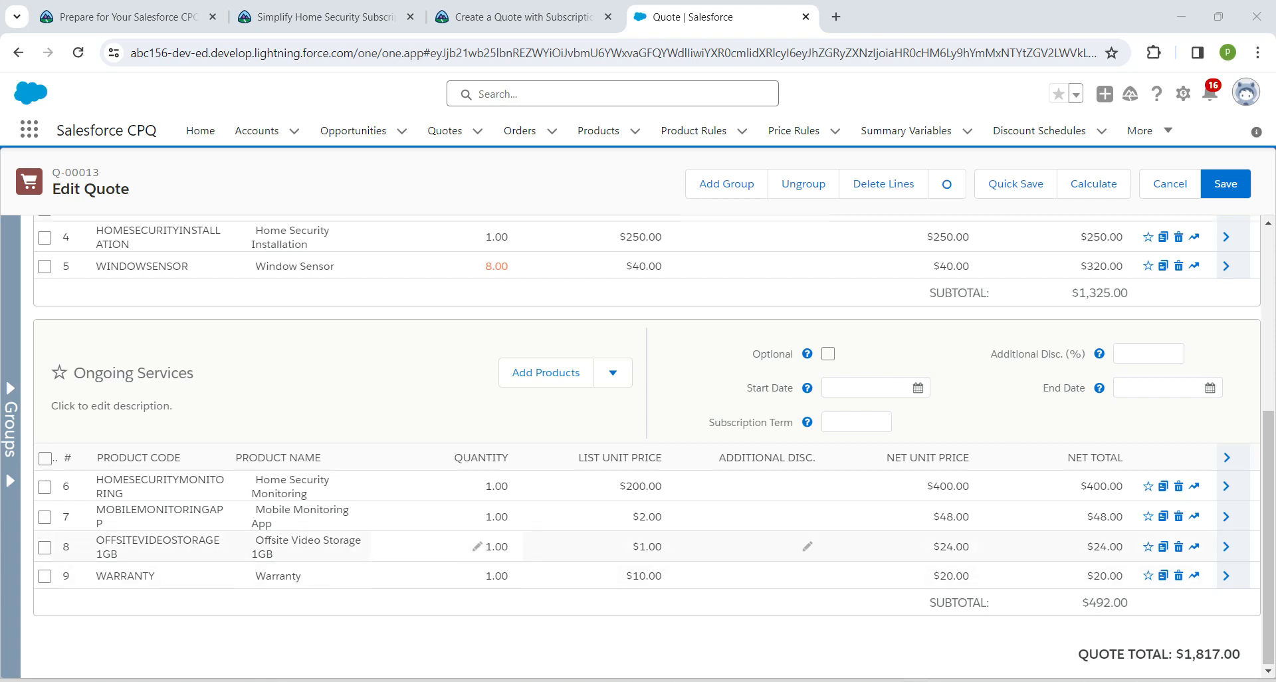
{"action": "double_click", "coordinate": [493, 547]}
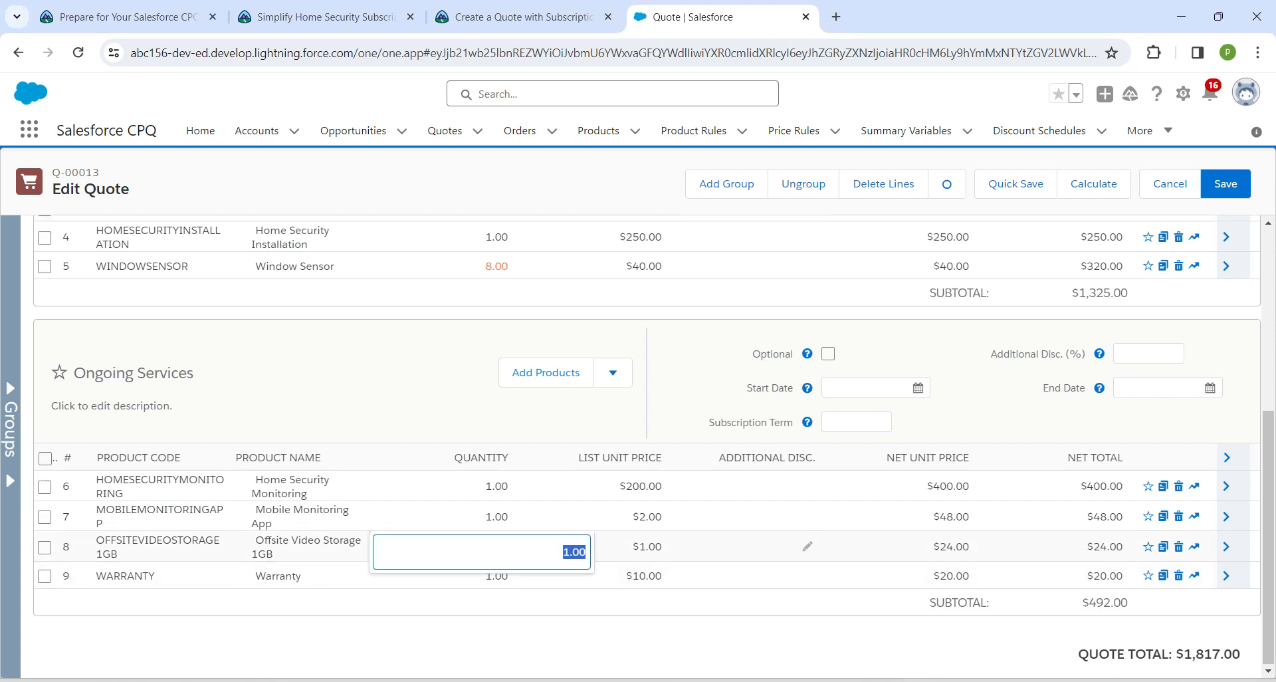
{"action": "type", "text": "2"}
{"action": "key", "text": "Return"}
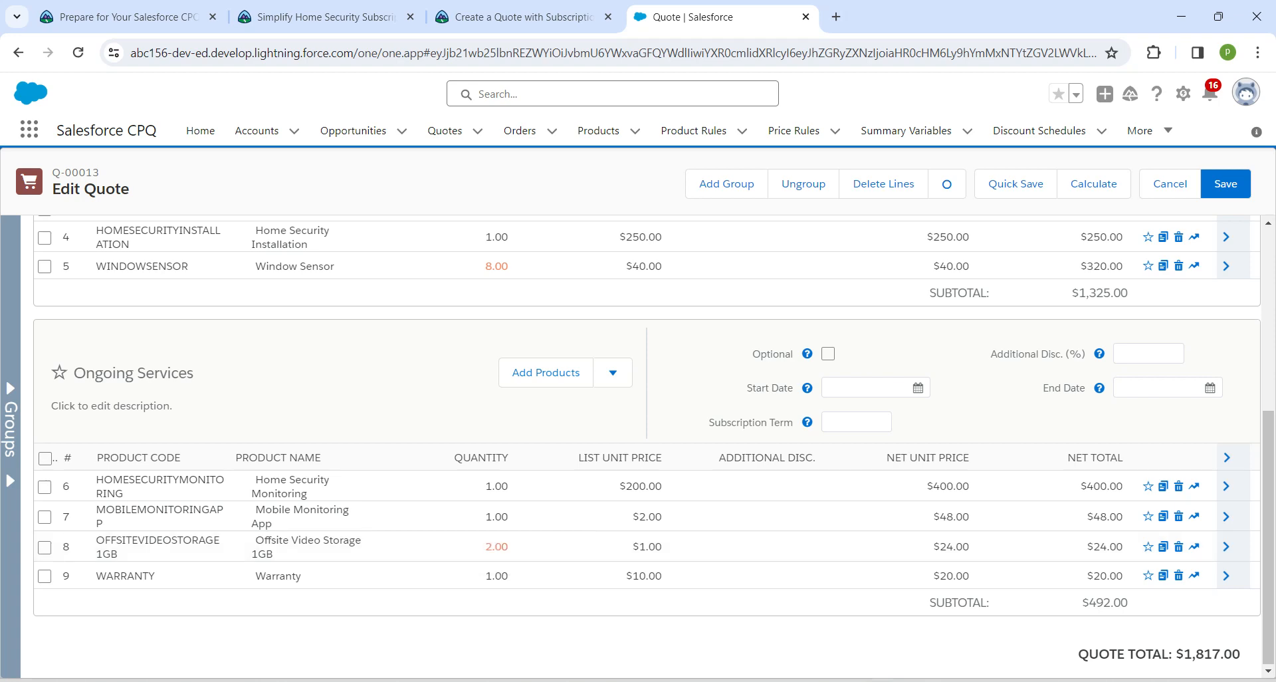
{"action": "left_click", "coordinate": [1225, 183]}
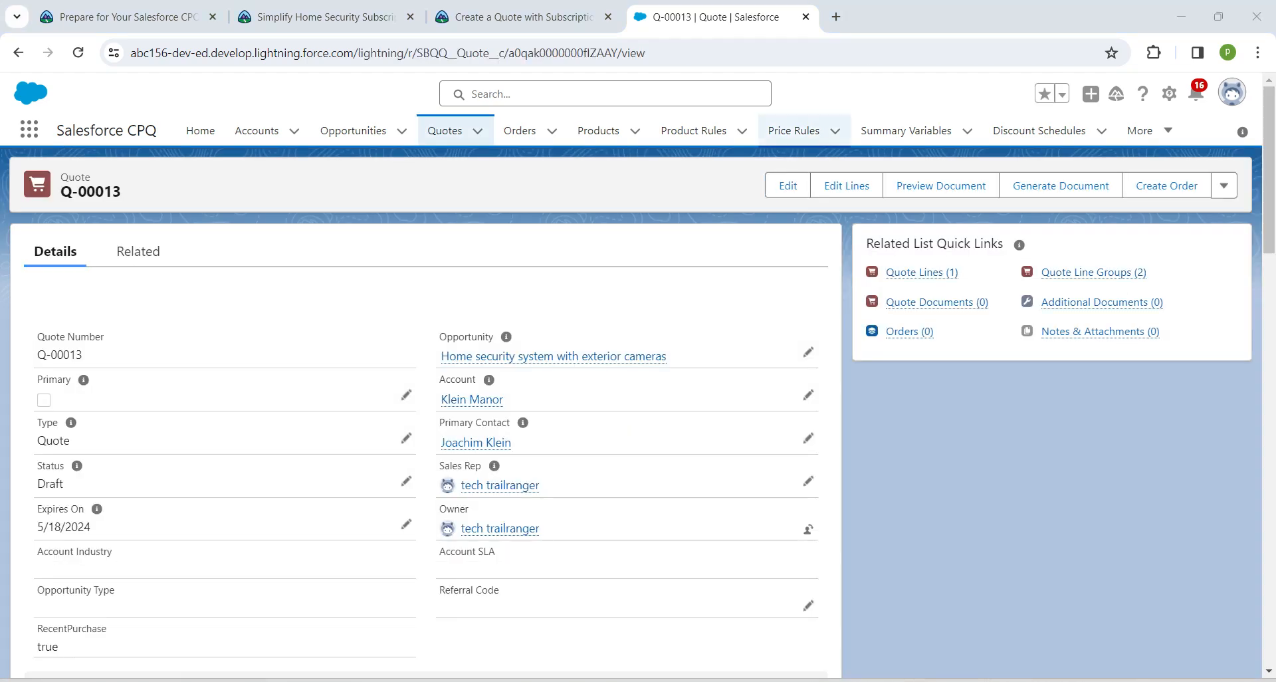
Step: Edit quote Q-00013 to enable Primary and Order By Quote Line Group, and save it
{"action": "left_click", "coordinate": [787, 186]}
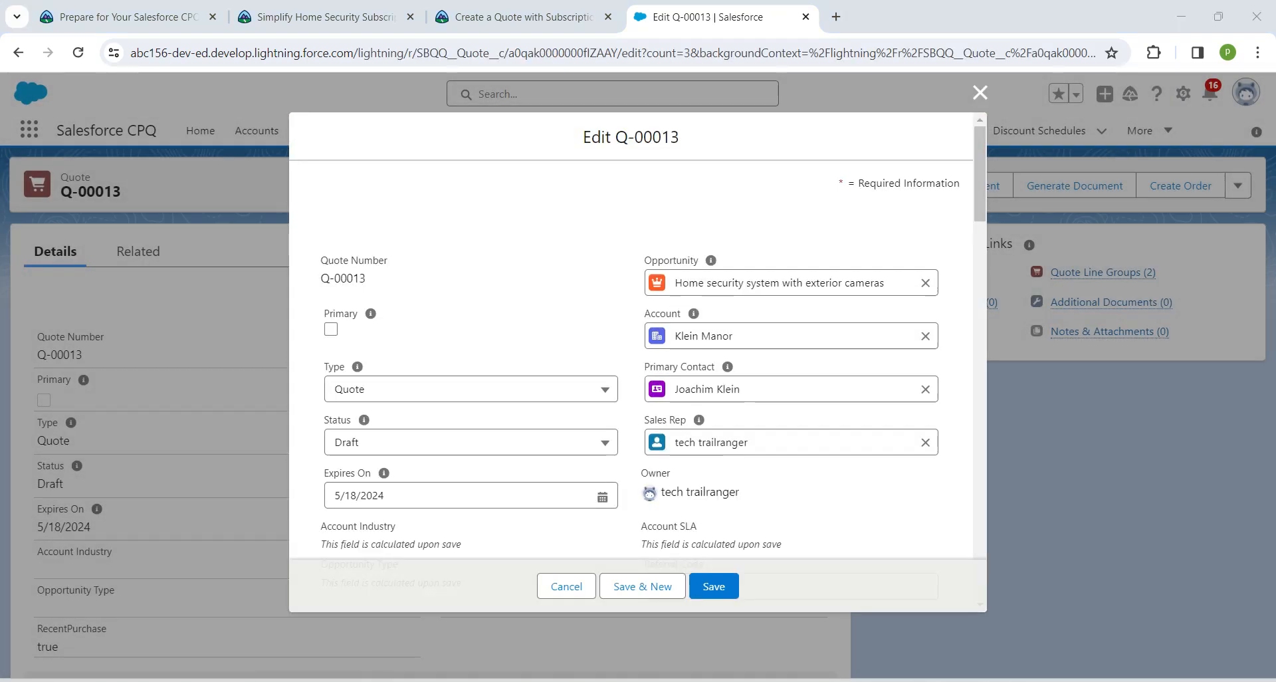
{"action": "left_click", "coordinate": [331, 329]}
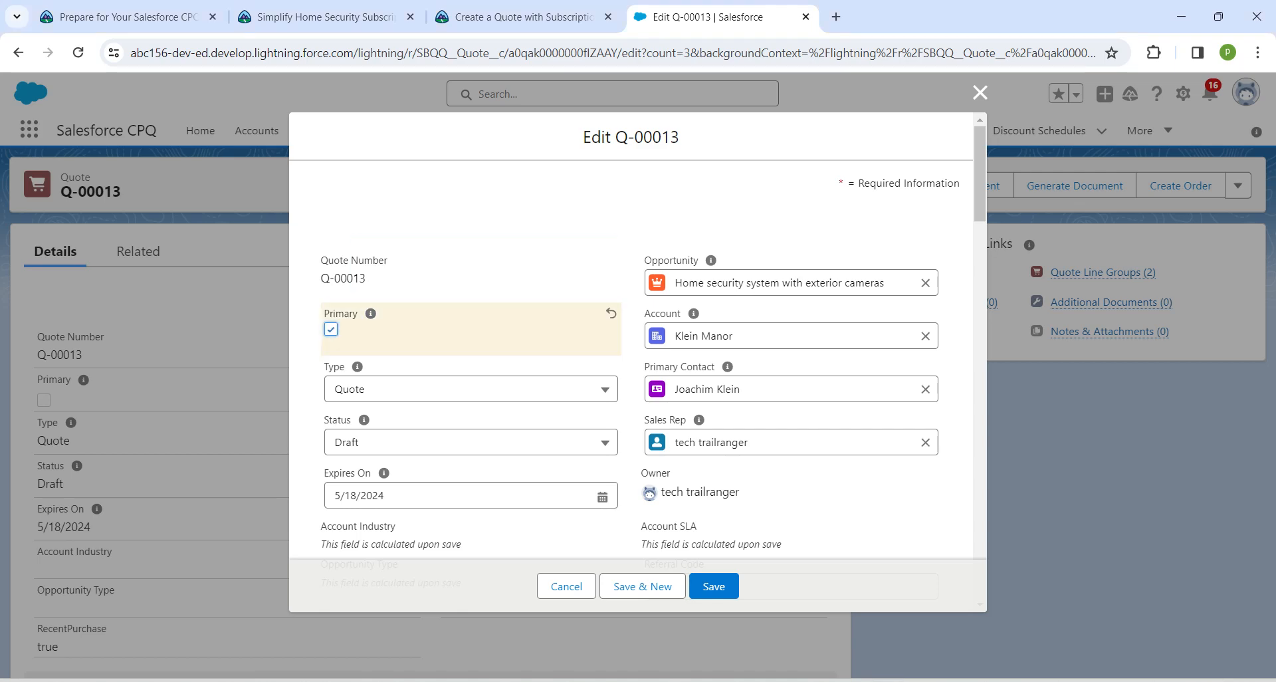
{"action": "scroll", "coordinate": [631, 358], "scroll_direction": "down", "scroll_amount": 6}
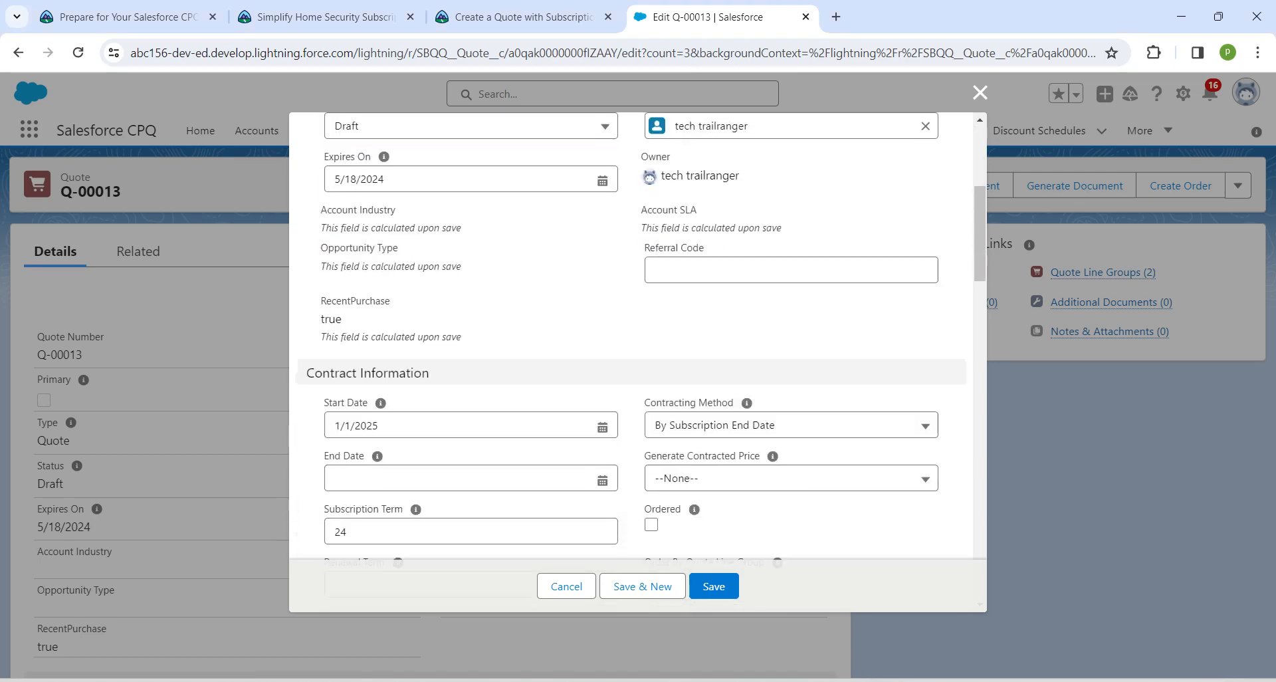
{"action": "scroll", "coordinate": [631, 359], "scroll_direction": "down", "scroll_amount": 1}
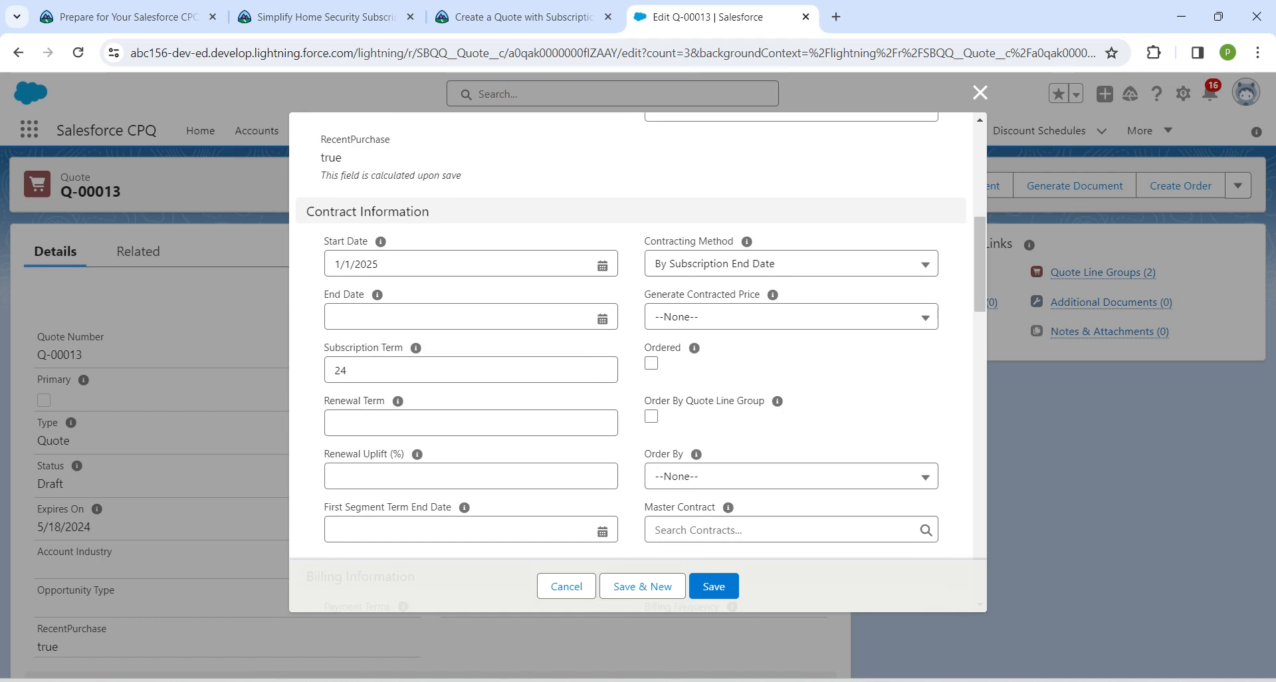
{"action": "left_click", "coordinate": [651, 417]}
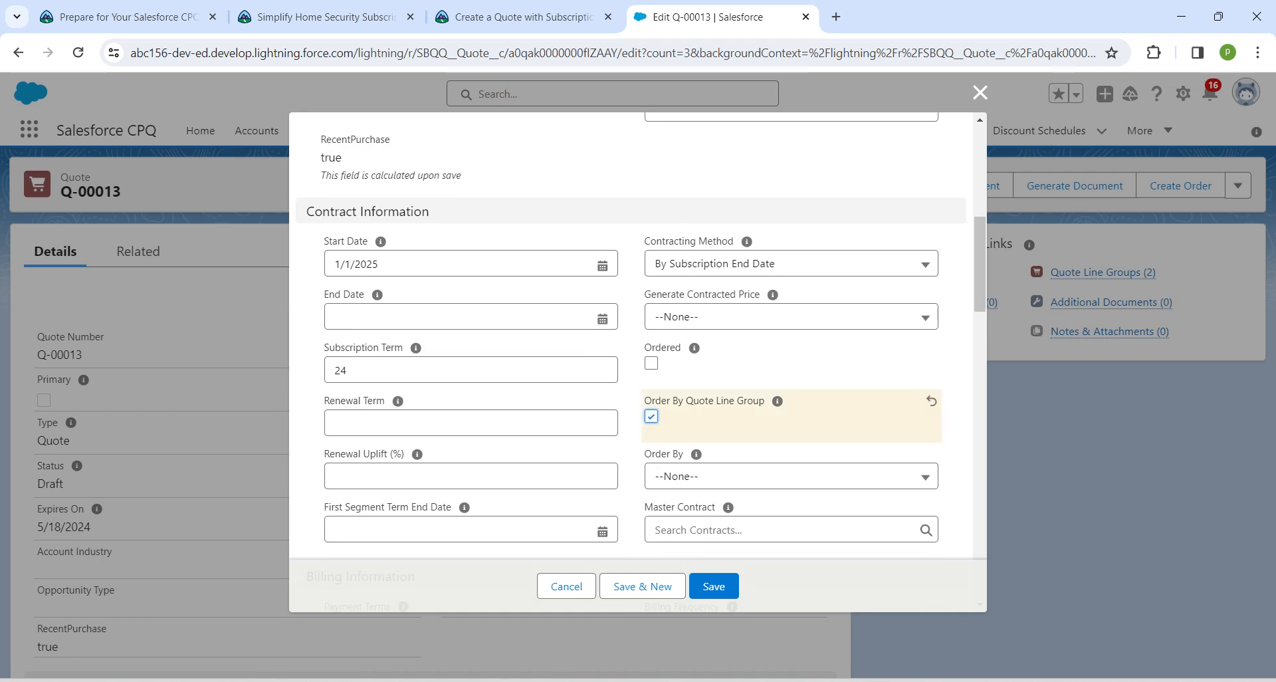
{"action": "left_click", "coordinate": [713, 587]}
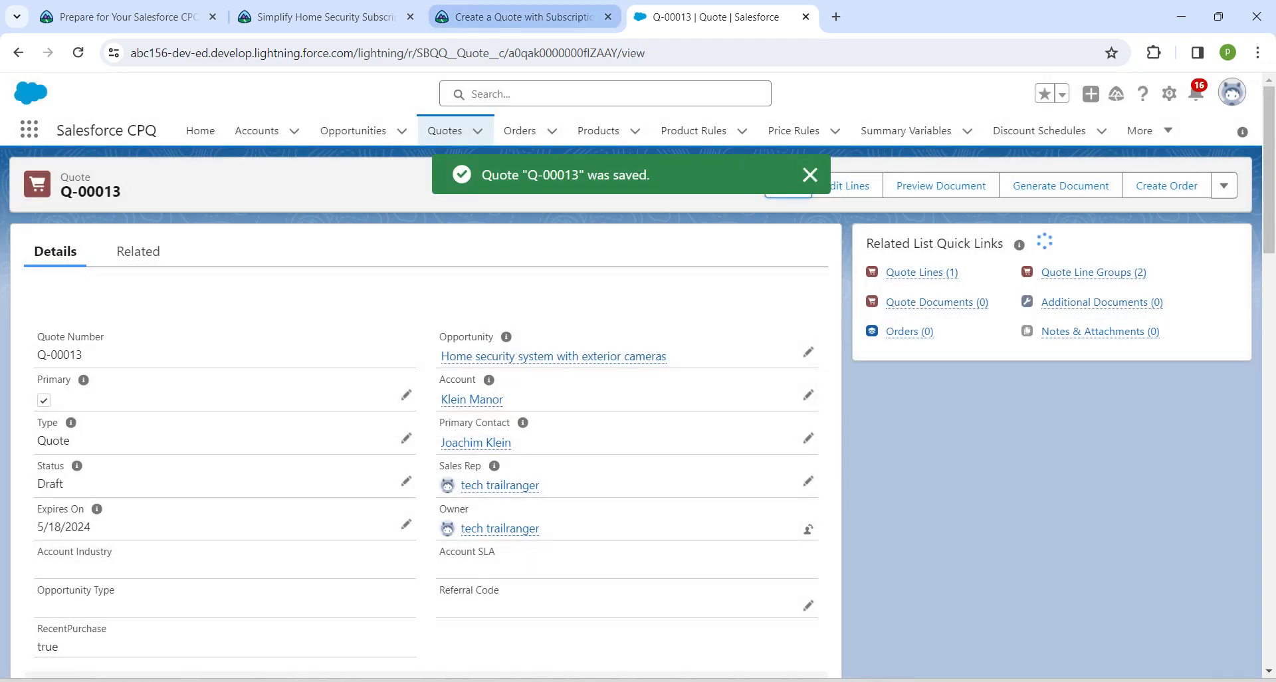
Step: Switch to the Trailhead page Create a Quote with Subscription Products, verify the step and continue to the next project step
{"action": "left_click", "coordinate": [523, 18]}
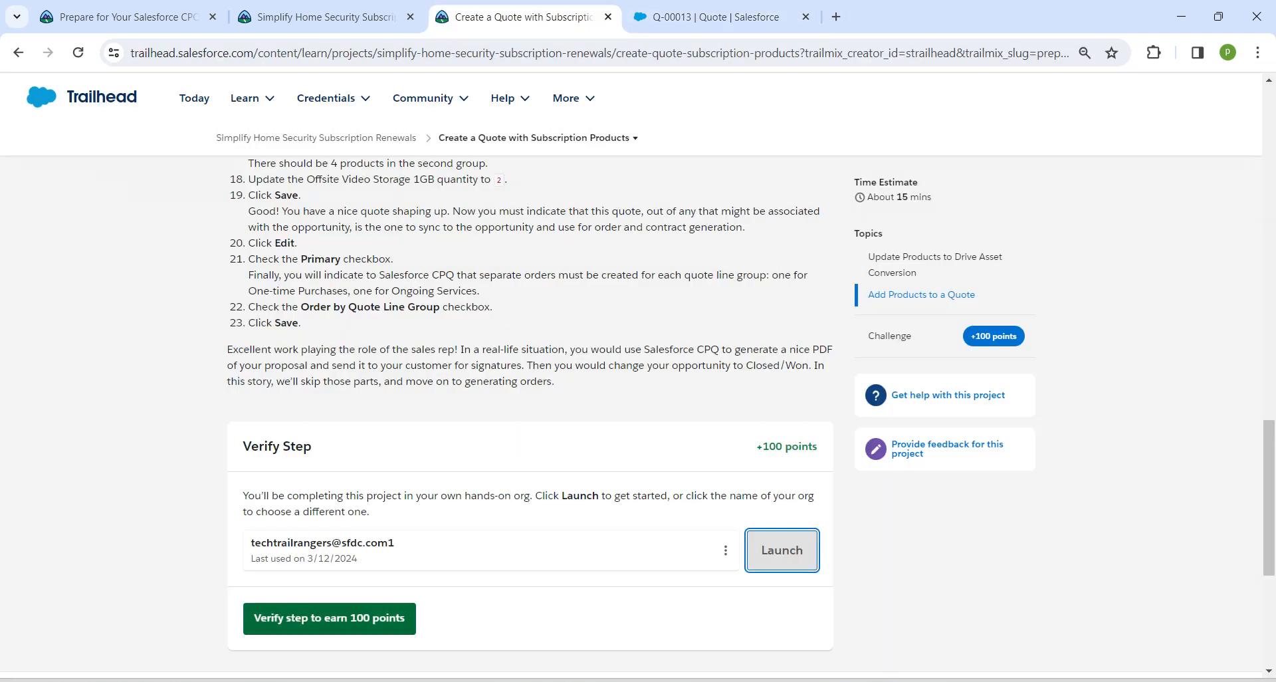
{"action": "left_click", "coordinate": [330, 618]}
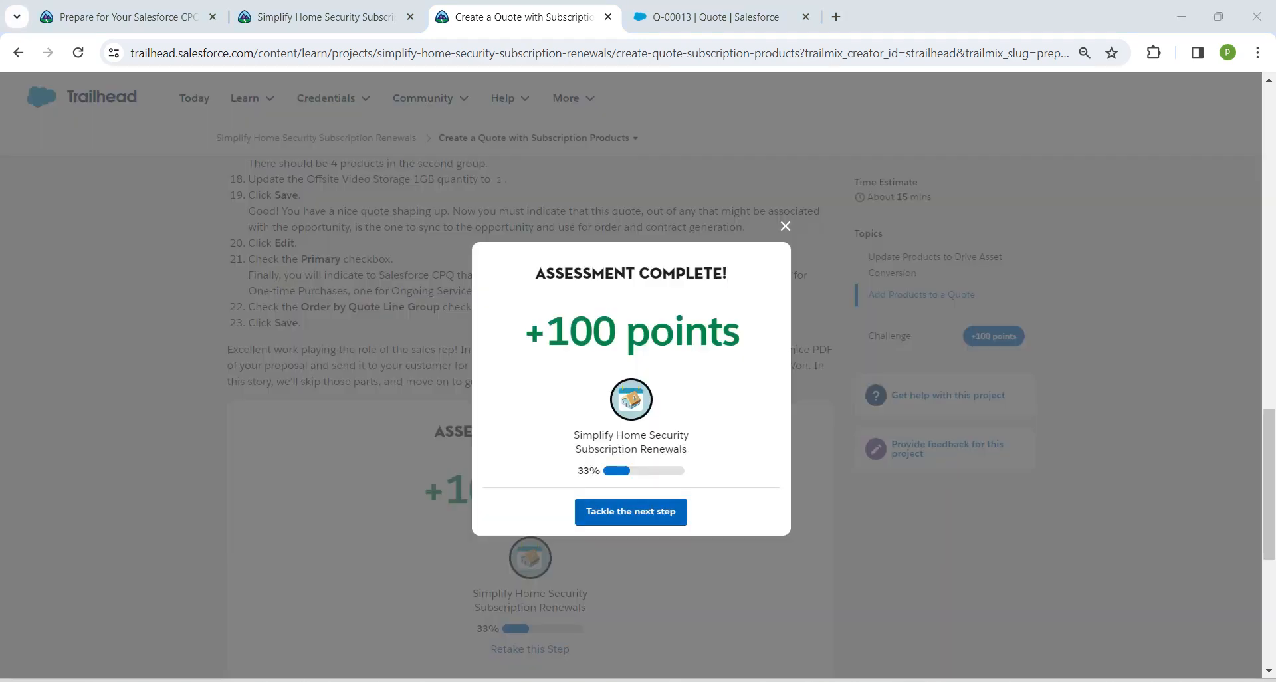
{"action": "left_click", "coordinate": [630, 512]}
Step: Reload the Simplify Home Security Subscription Renewals project overview to check its progress
{"action": "left_click", "coordinate": [326, 17]}
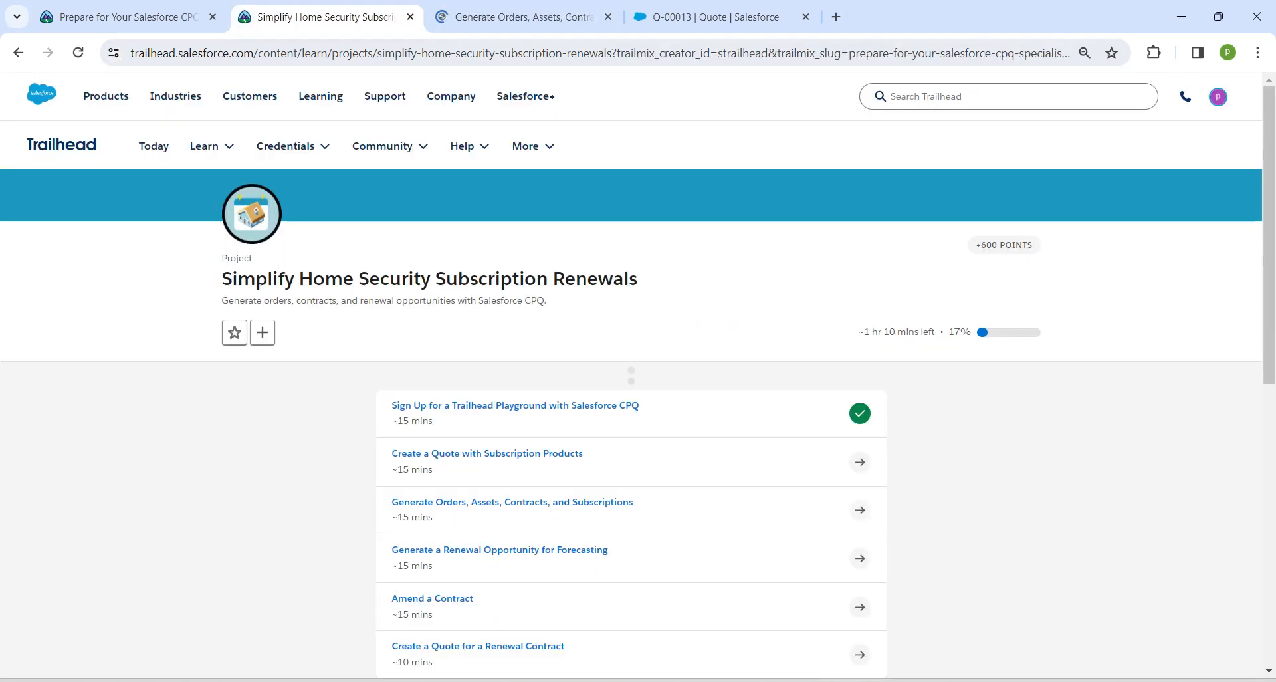
{"action": "left_click", "coordinate": [78, 52]}
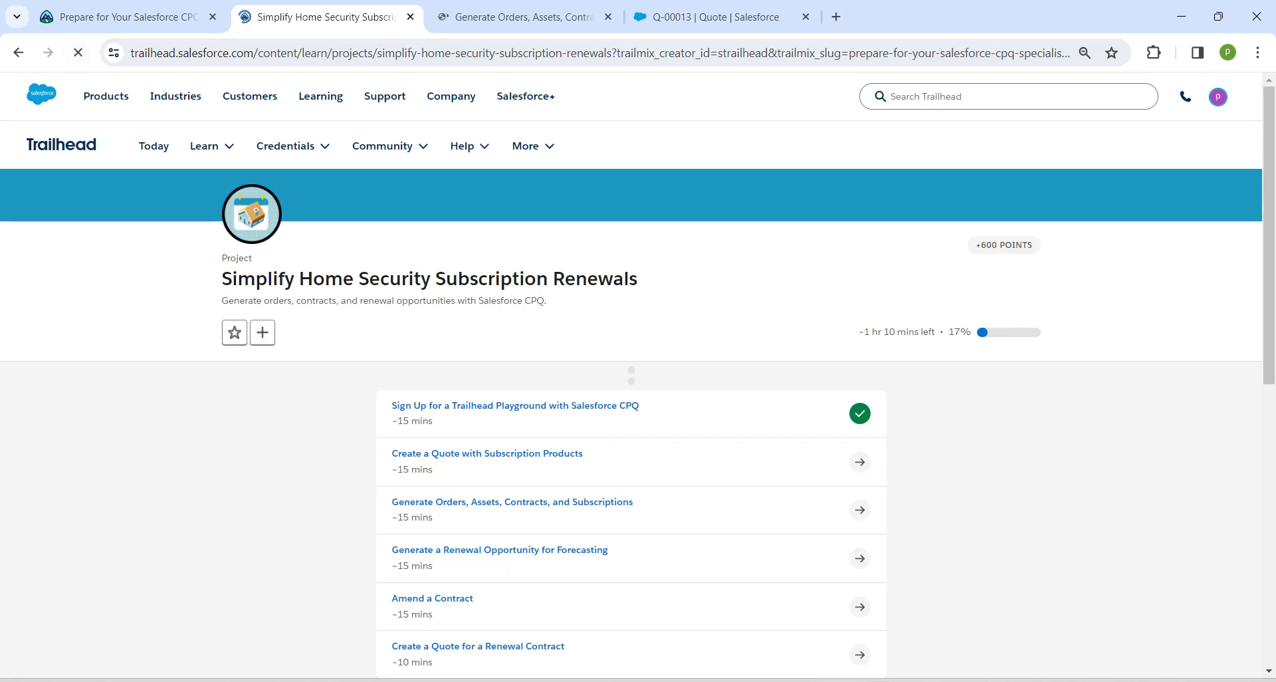